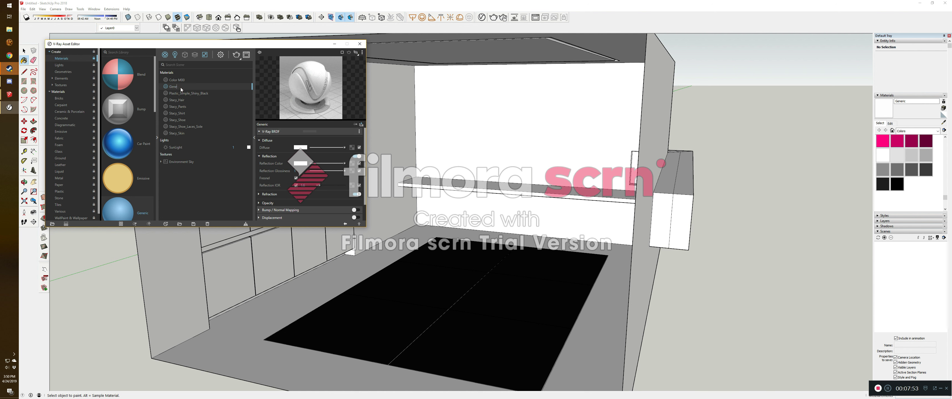
Step: Rename the selected V-Ray material as Gloss White and put the asset editor away
text(s White)
key(Return)
click(335, 44)
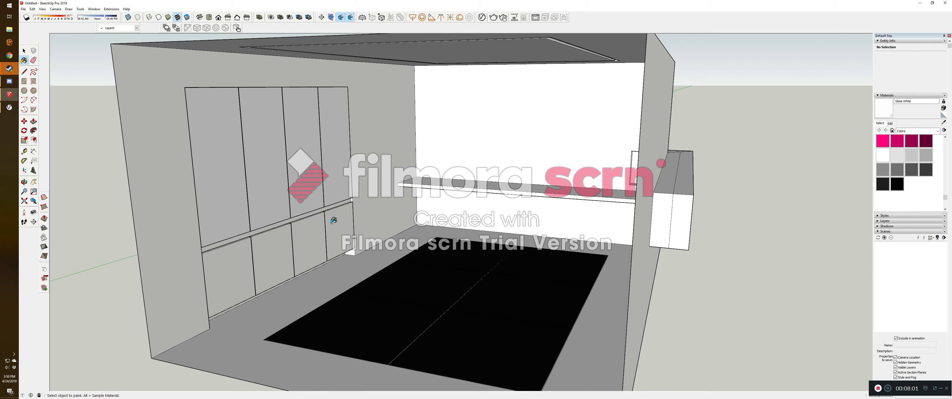
scroll(578, 170, up, 5)
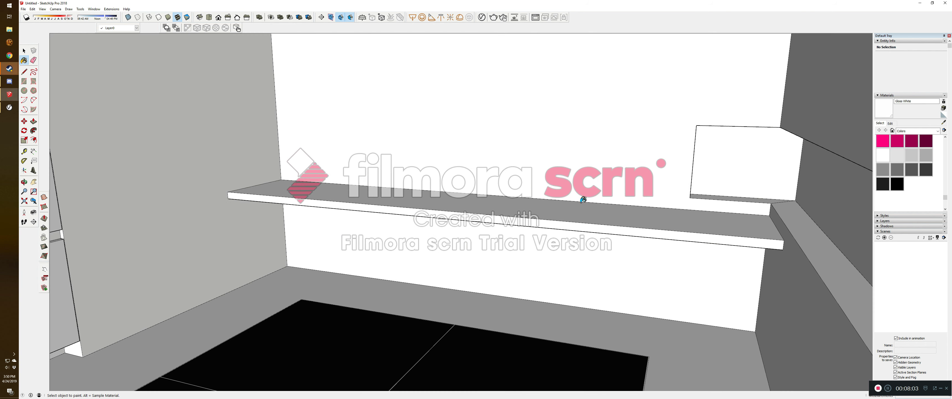
middle_drag(582, 239, 581, 182)
middle_drag(569, 151, 556, 221)
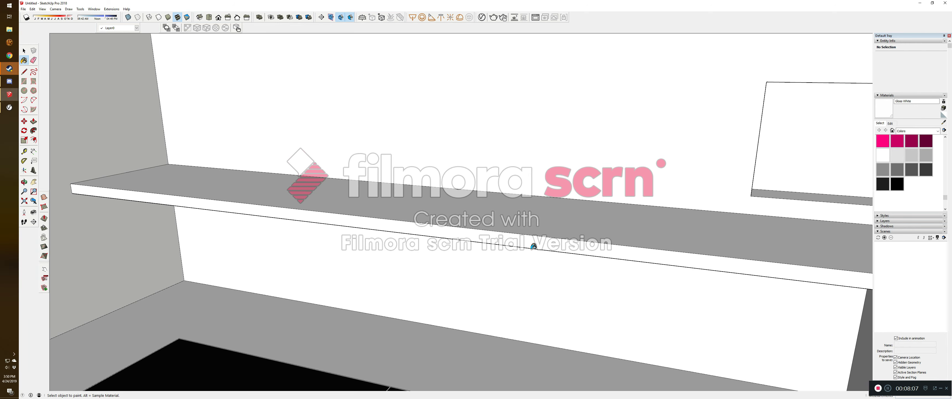
scroll(520, 204, down, 10)
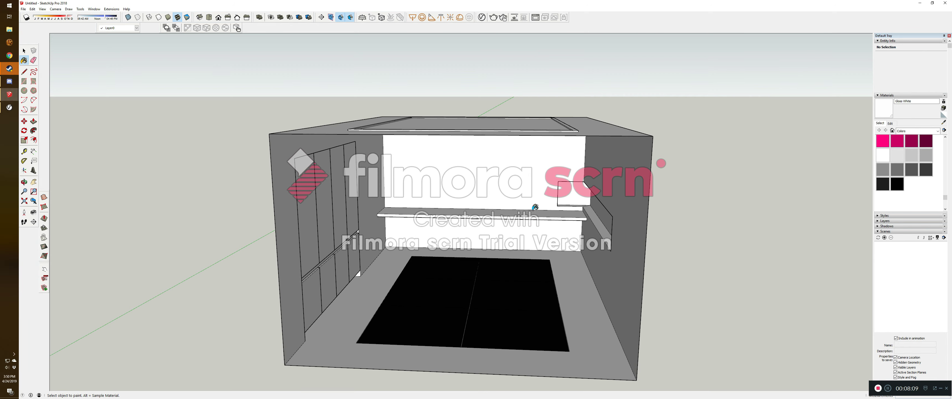
mouse_move(521, 226)
middle_down()
mouse_move(590, 189)
mouse_move(546, 170)
middle_up()
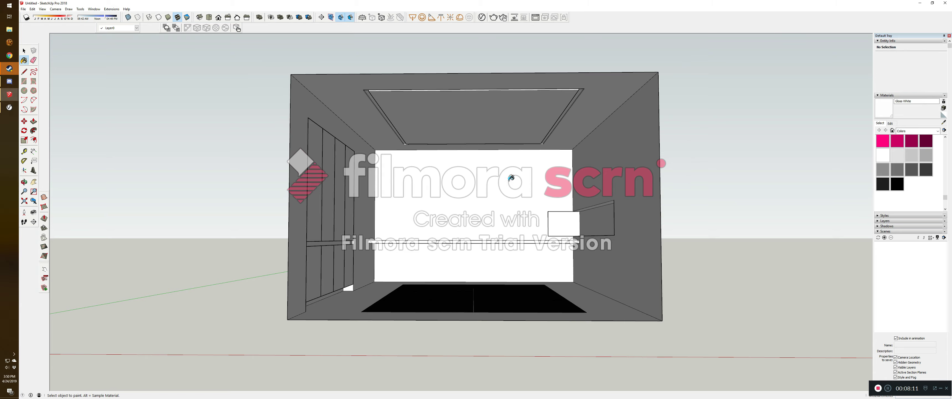
scroll(488, 187, up, 5)
scroll(488, 187, down, 5)
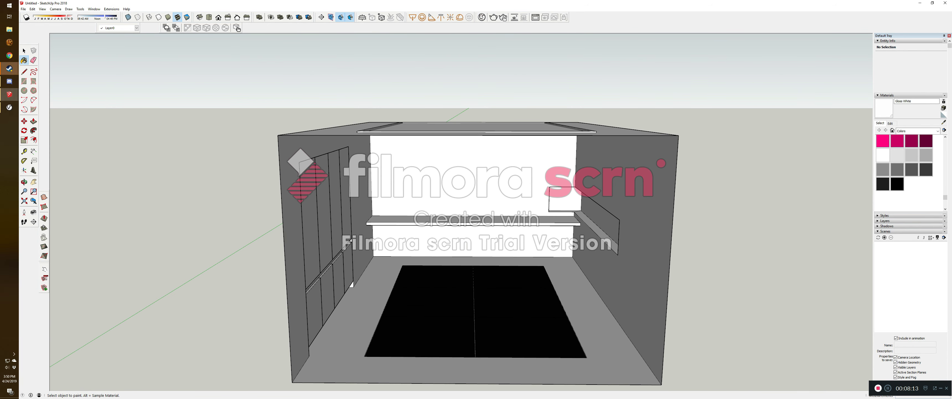
Step: Add the LED_8000k emissive material from the V-Ray library to the scene and make it the active paint material
click(237, 28)
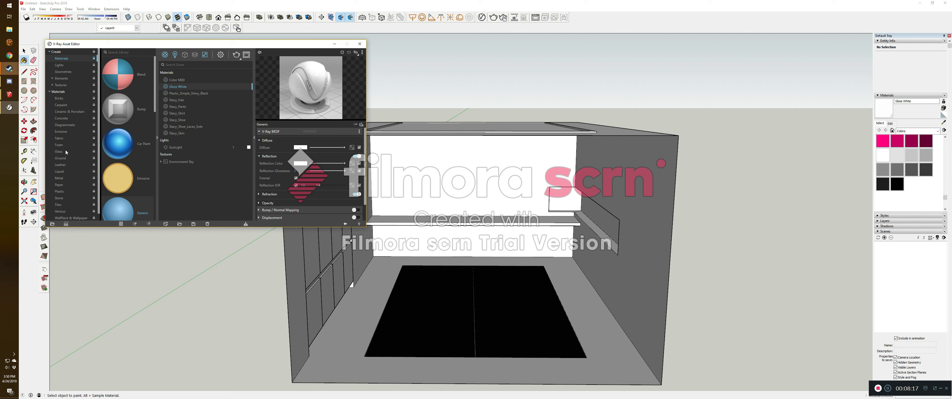
click(64, 133)
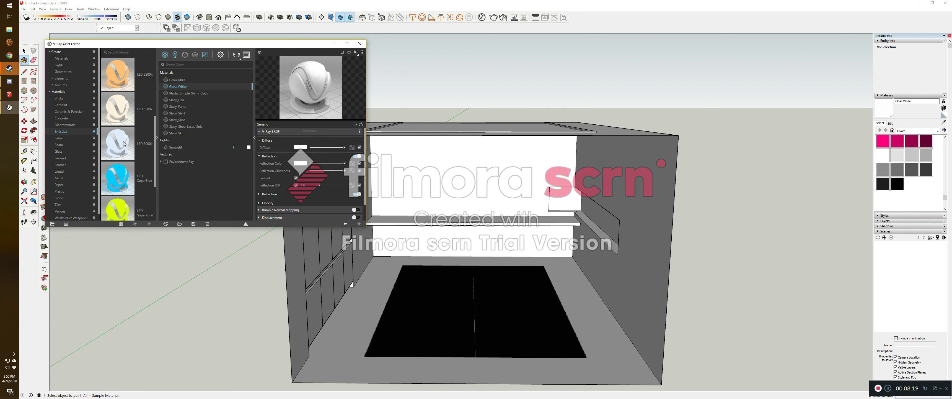
drag(121, 145, 198, 111)
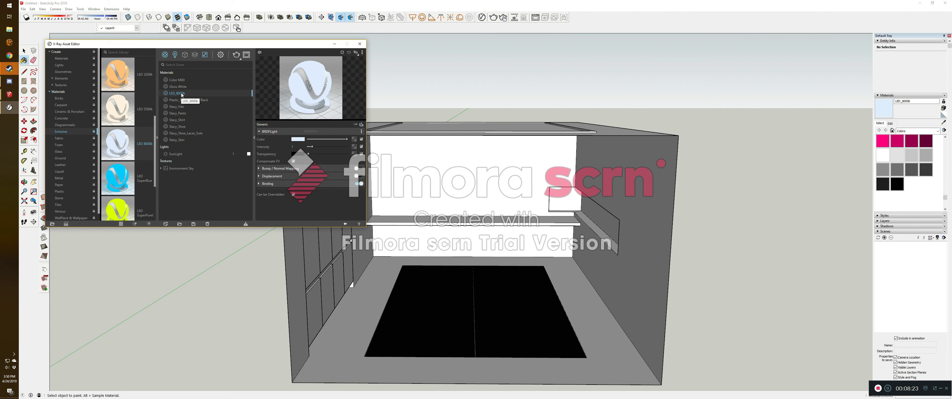
click(883, 111)
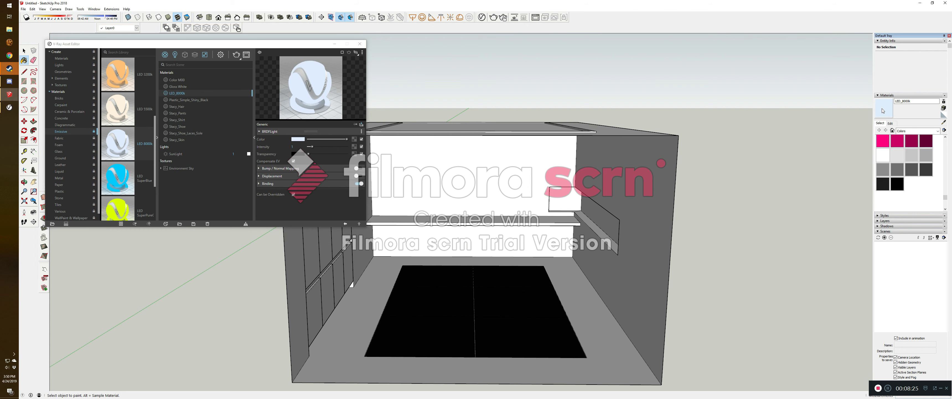
Step: Paint the narrow strip between the black floor panels with the LED_8000k material
scroll(432, 328, up, 8)
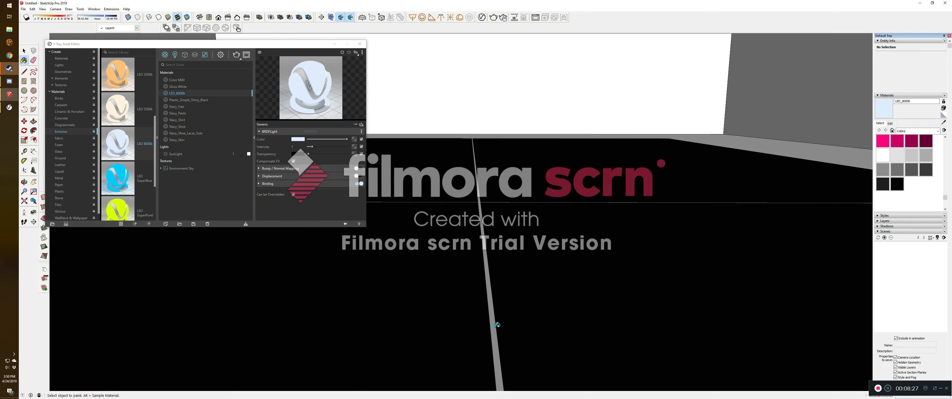
scroll(570, 242, down, 6)
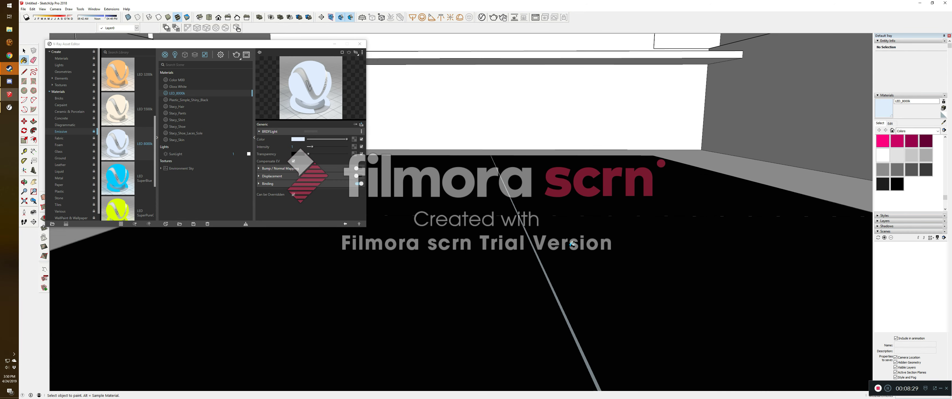
scroll(570, 242, down, 3)
scroll(573, 249, up, 5)
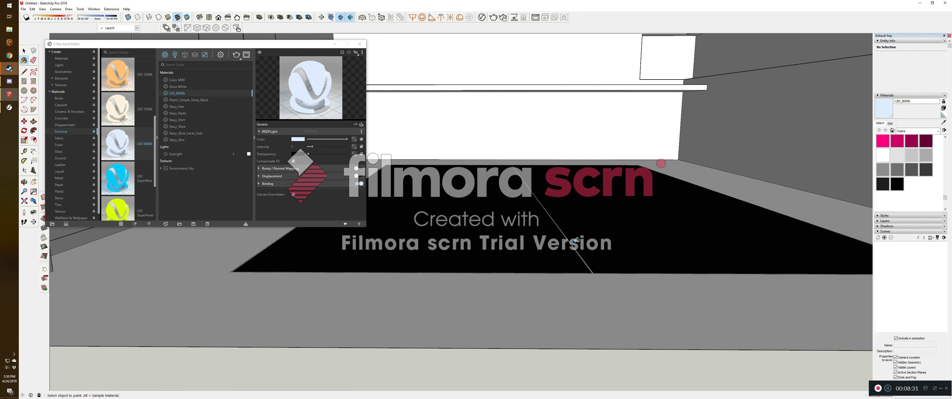
scroll(559, 269, down, 8)
Step: Paint the thin recessed strip around the ceiling panel with the LED_8000k material
middle_drag(557, 263, 580, 194)
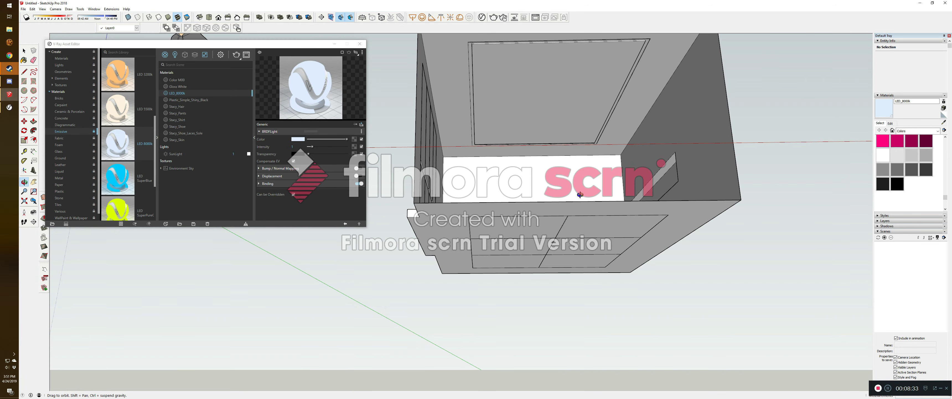
scroll(642, 45, up, 5)
click(647, 53)
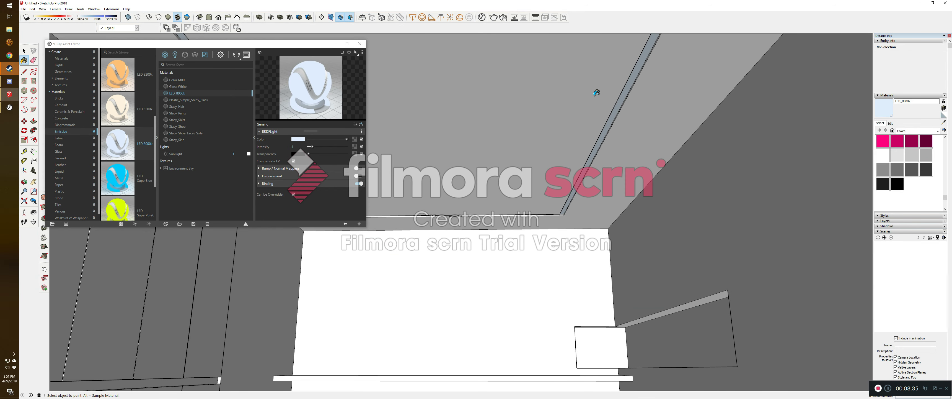
scroll(594, 95, down, 5)
mouse_move(544, 130)
middle_down()
mouse_move(542, 177)
mouse_move(556, 162)
middle_up()
scroll(560, 151, down, 4)
scroll(563, 198, up, 5)
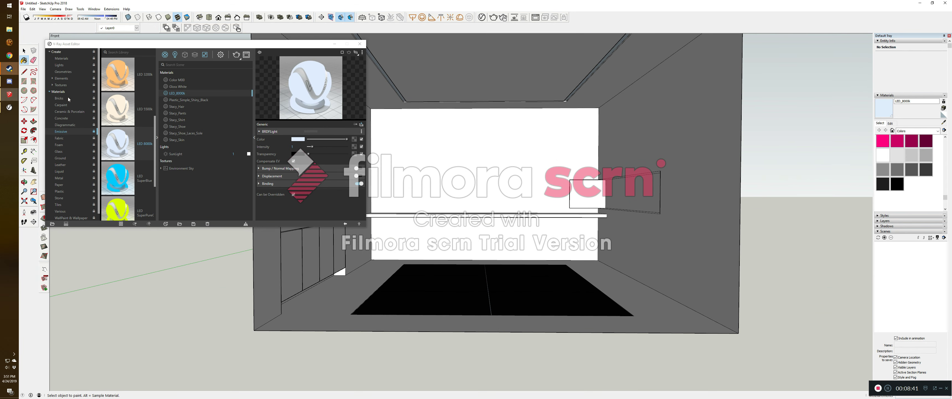
Step: Add the Concrete_Simple_D01_2m library material to the scene and make it the active paint material
click(65, 119)
scroll(128, 90, down, 5)
scroll(128, 90, down, 1)
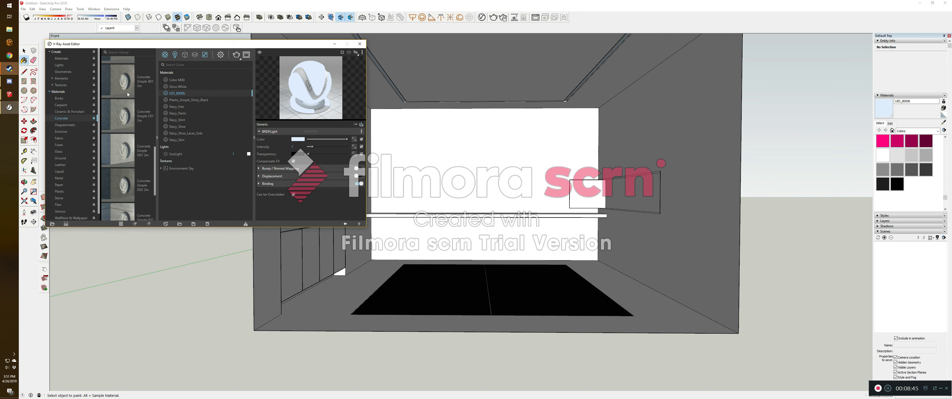
drag(123, 151, 188, 111)
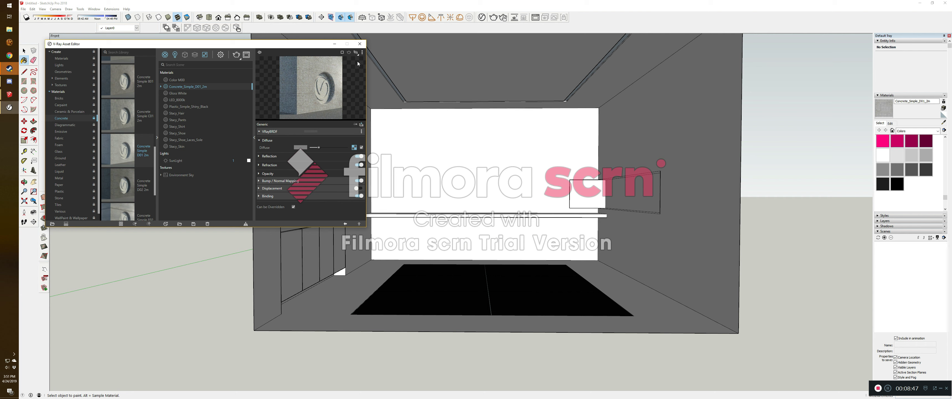
click(884, 108)
Step: Paint the side wall with the window opening and the back wall above the shelf with the concrete material
click(729, 111)
click(551, 140)
scroll(607, 172, up, 6)
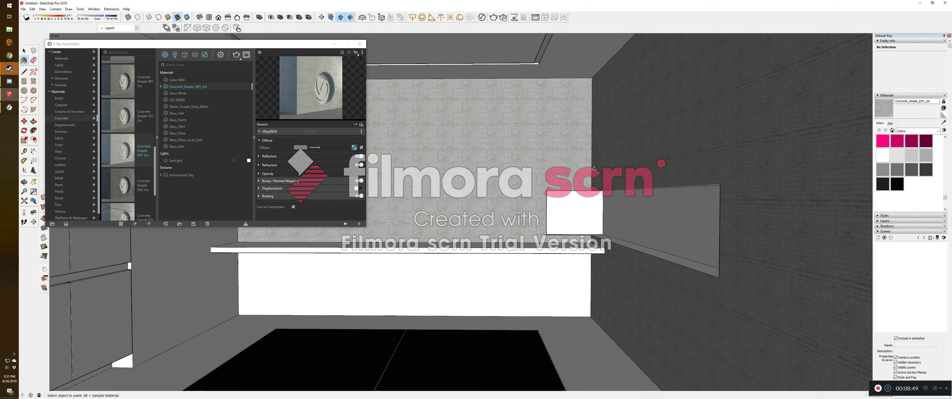
scroll(577, 195, up, 3)
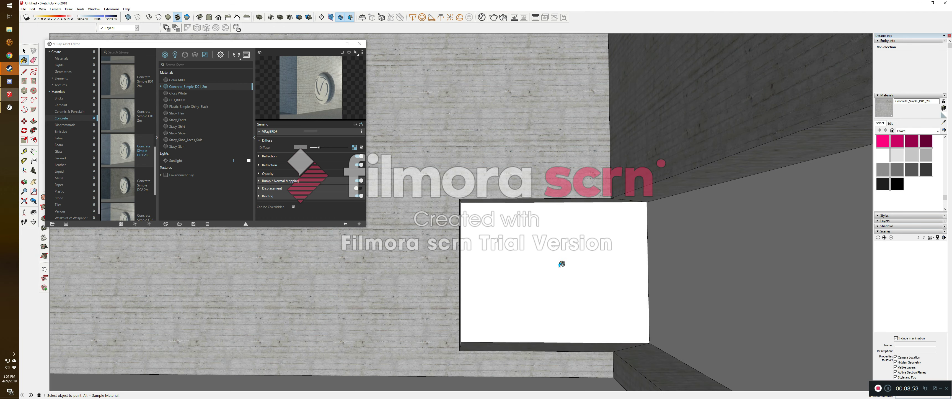
scroll(560, 256, down, 5)
scroll(564, 240, down, 5)
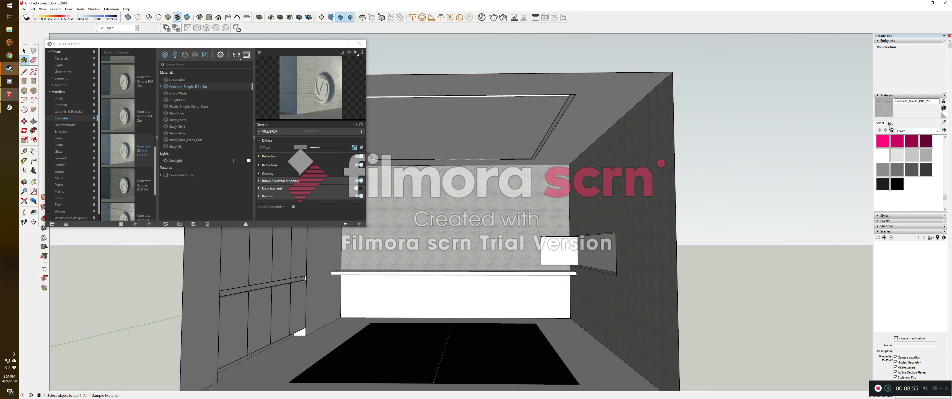
Step: Adjust the concrete texture's width, trying 48 and settling on 60
click(890, 123)
click(894, 188)
double_click(894, 187)
text(48)
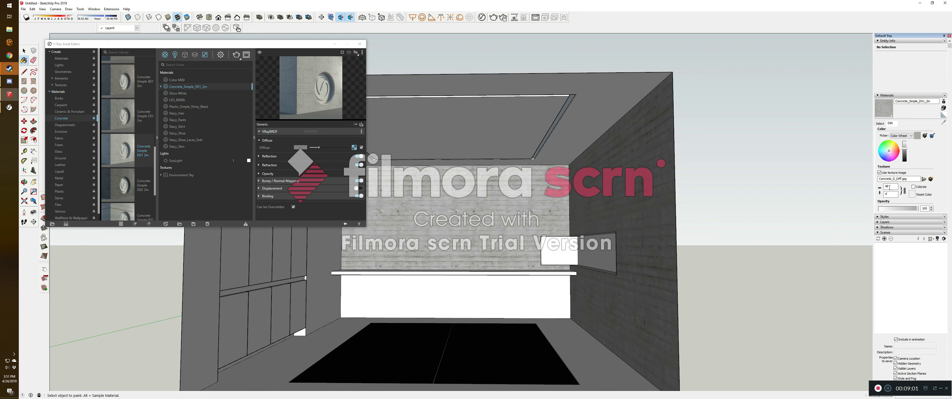
text(60)
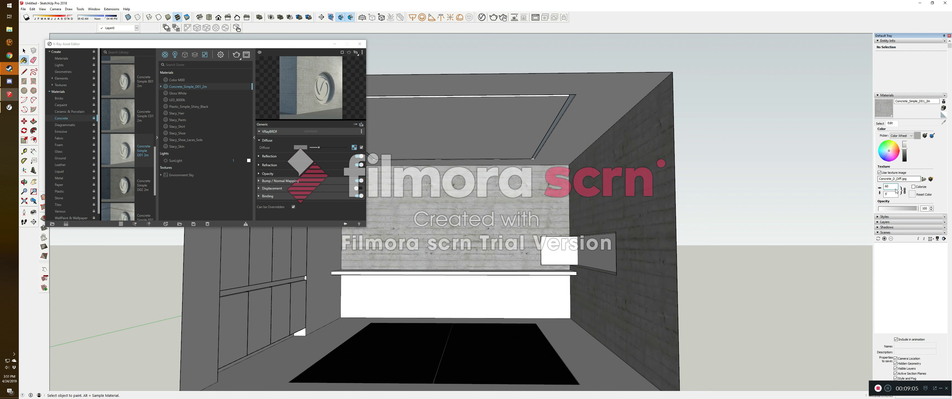
click(119, 148)
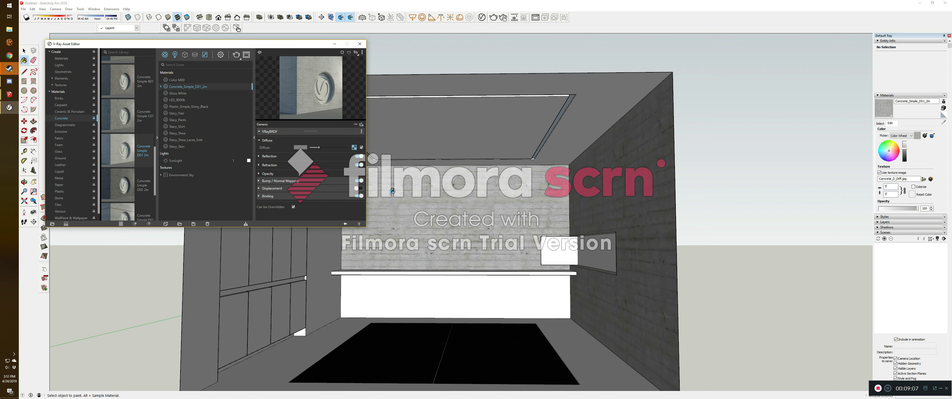
Step: Paint the back wall below the shelf with the concrete material and leave the paint tool
click(472, 283)
scroll(531, 262, down, 2)
scroll(466, 263, up, 2)
key(space)
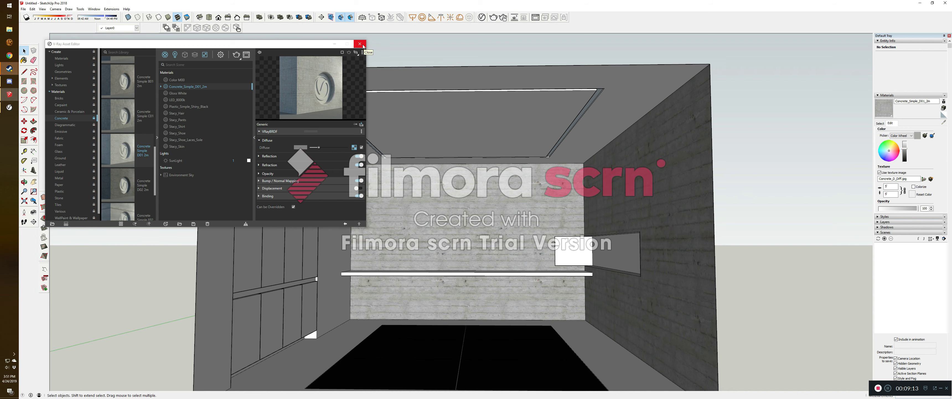
Step: Set up a centred front view inside the room, facing the concrete back wall
click(375, 16)
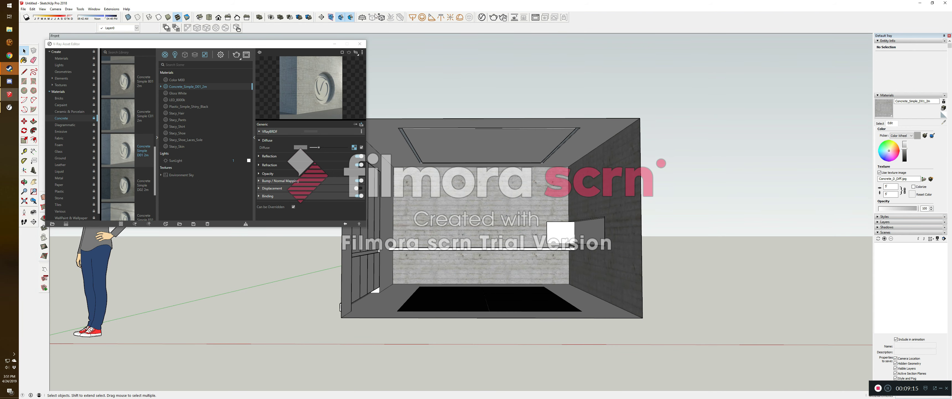
click(218, 18)
scroll(646, 234, up, 1)
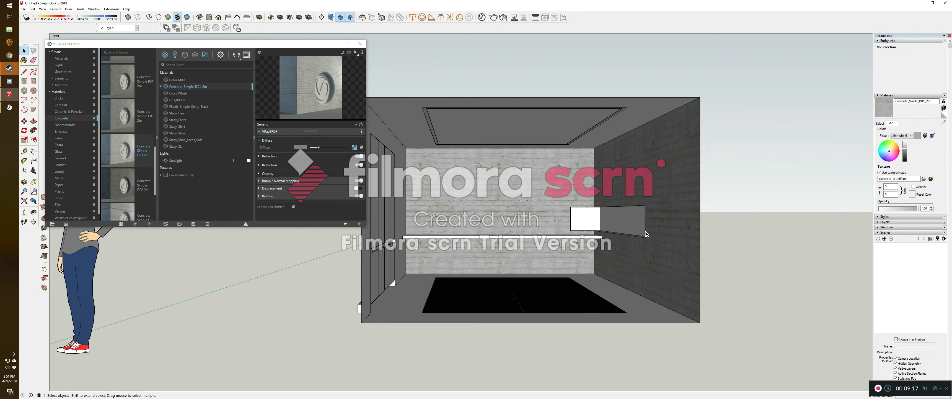
scroll(646, 234, up, 2)
scroll(589, 221, up, 1)
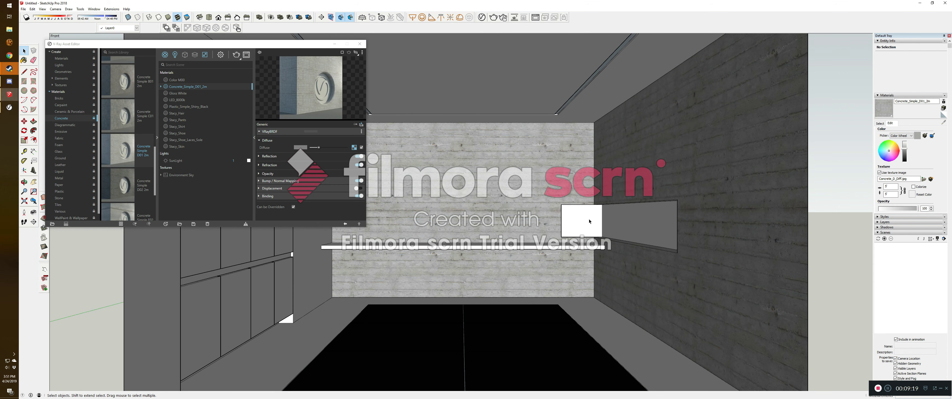
scroll(589, 221, up, 1)
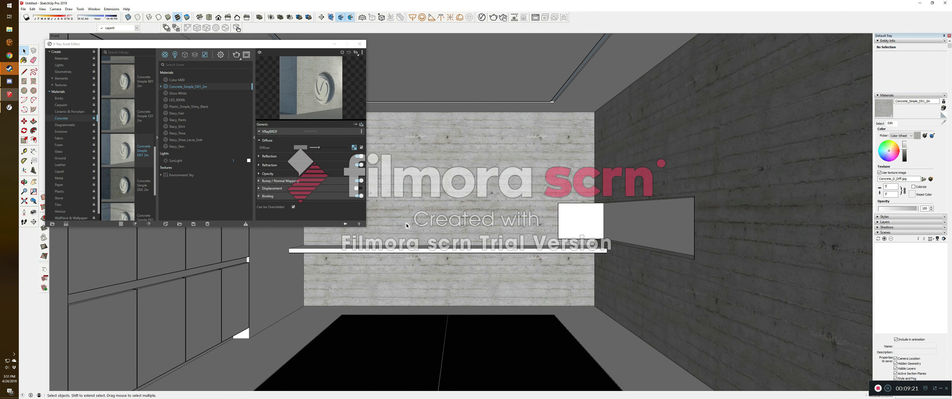
shift+middle_drag(410, 256, 422, 257)
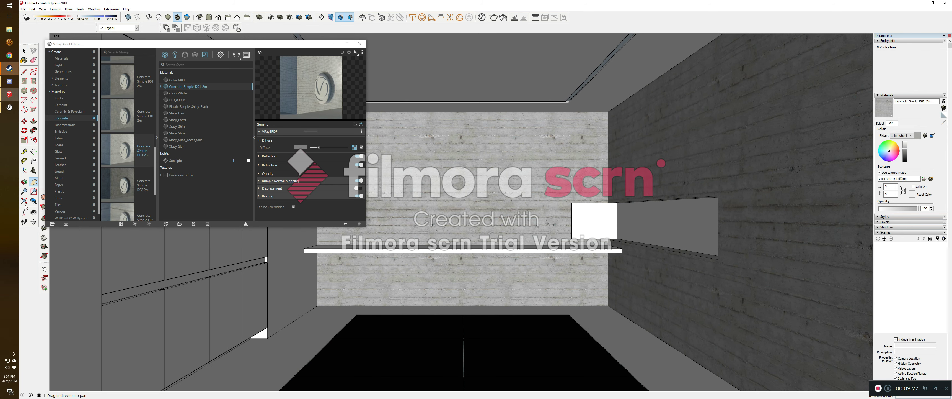
click(24, 221)
drag(462, 261, 460, 249)
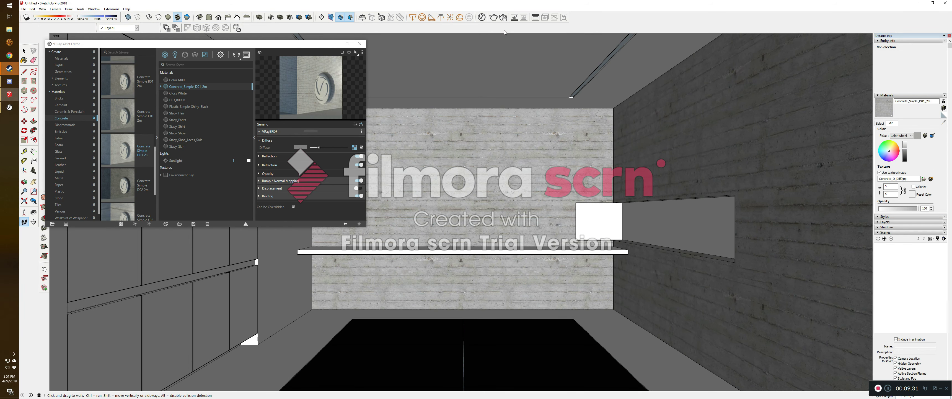
Step: Render the room interior with V-Ray, then close the frame buffer and put the asset editor away
click(494, 18)
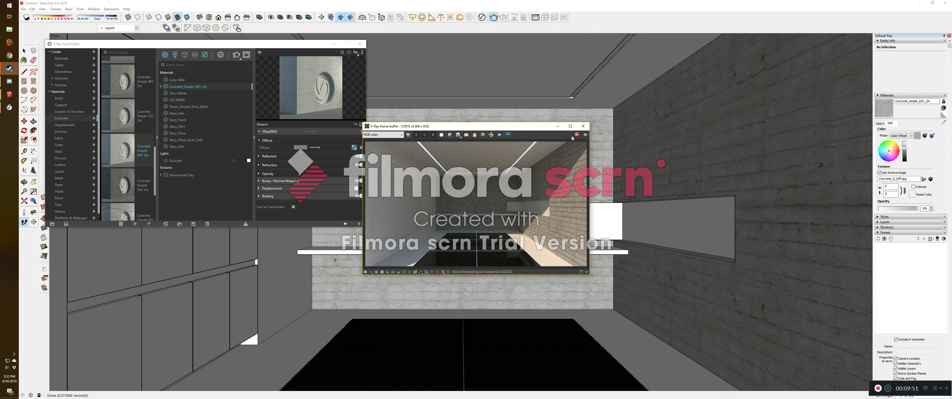
click(583, 125)
click(238, 28)
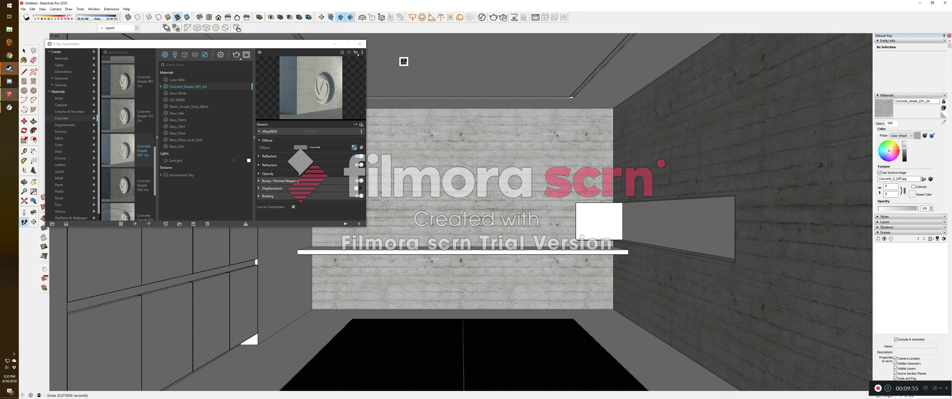
click(334, 45)
Step: Offset the outline of the white box's front face inward by a narrow margin
drag(562, 193, 592, 205)
click(33, 140)
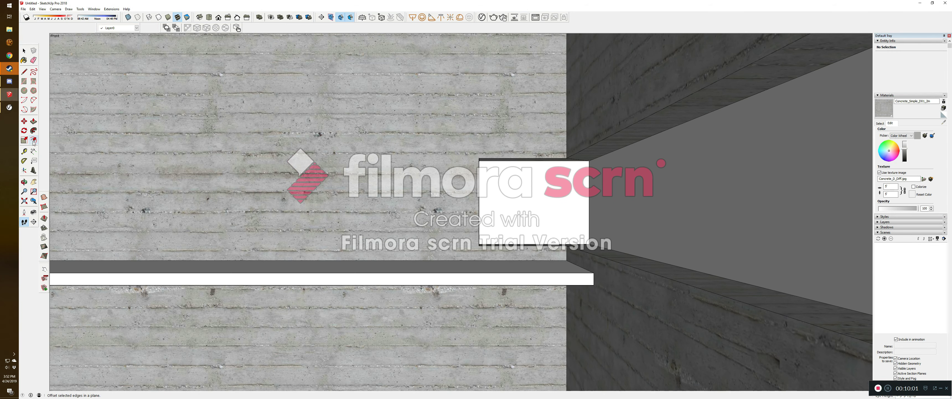
click(535, 160)
click(538, 165)
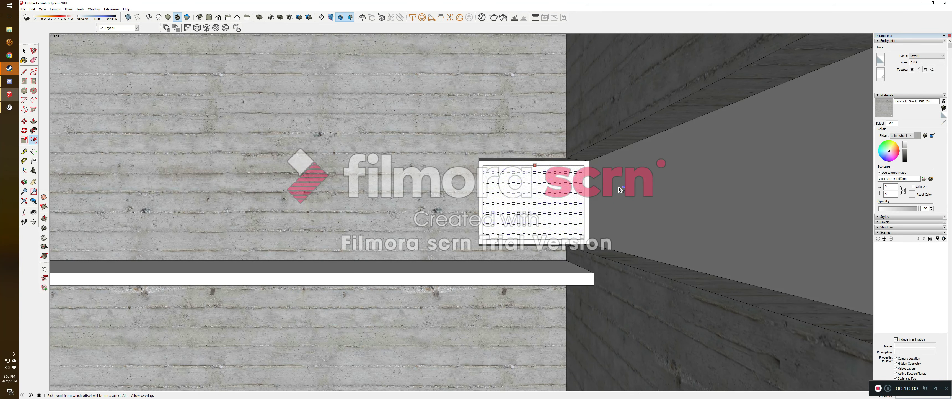
Step: Join the inset outlines of the two box faces at their shared corner with lines and erase the leftover inner edges beside it
middle_drag(666, 190, 566, 148)
key(l)
click(558, 145)
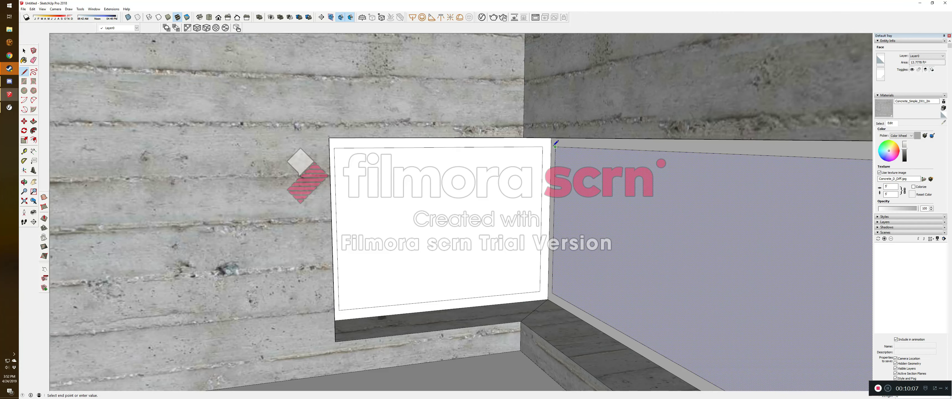
click(546, 147)
click(536, 291)
scroll(565, 264, up, 3)
key(e)
click(550, 254)
click(532, 244)
scroll(491, 213, down, 5)
key(space)
Step: Add the Aluminum_Anodized_DarkGray metal from the V-Ray material library to the scene and put the asset editor away
click(482, 17)
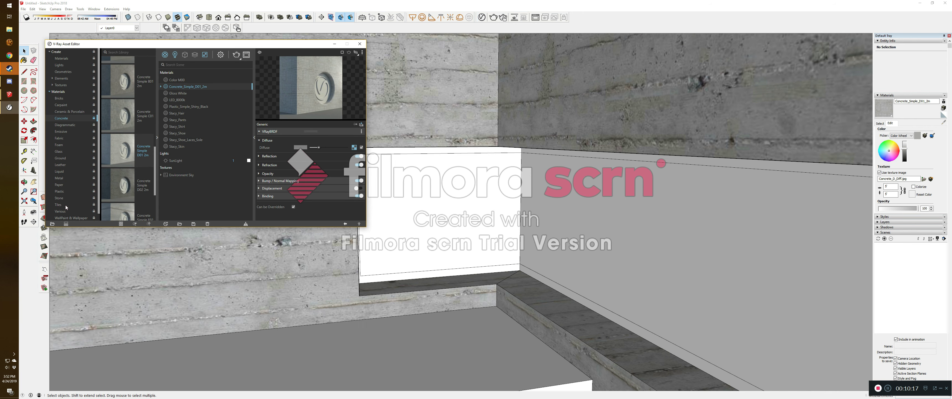
click(65, 178)
drag(117, 182, 196, 163)
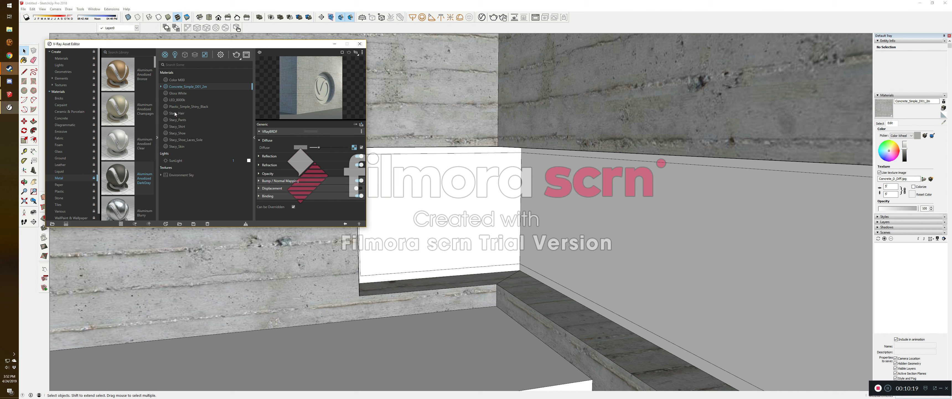
click(335, 44)
Step: Paint the corner window's narrow frame and both of its panes with the dark grey anodized aluminum
click(878, 110)
scroll(624, 153, up, 2)
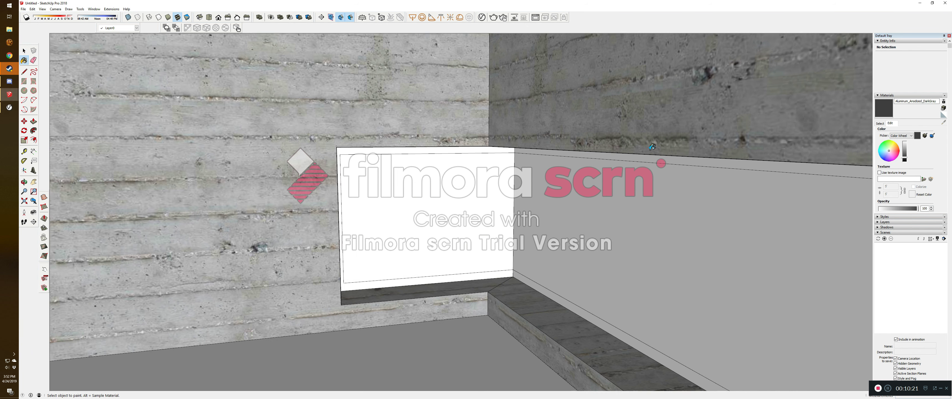
click(648, 154)
click(481, 213)
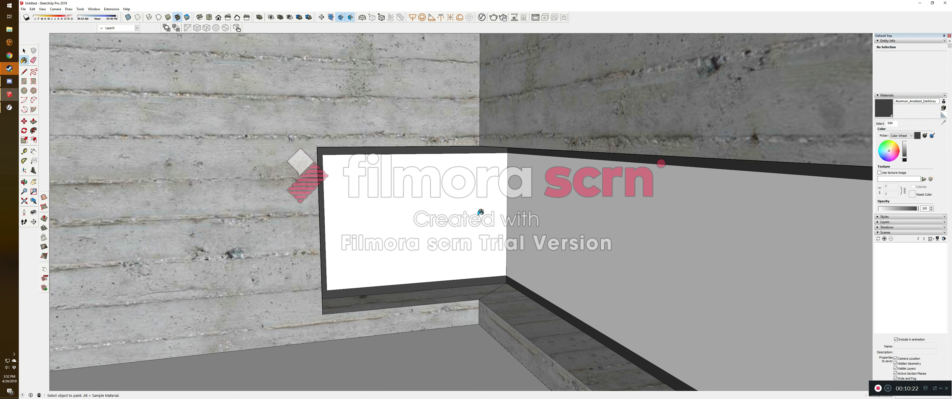
click(454, 241)
click(591, 211)
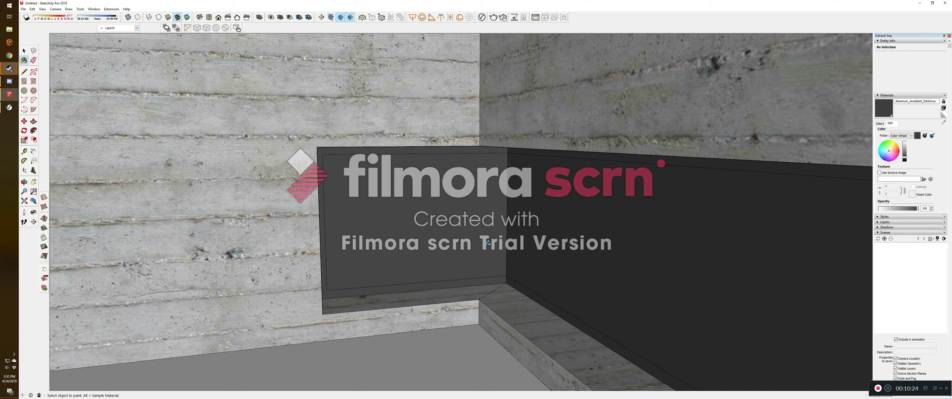
Step: Recess both panes of the corner window within the frame with Push/Pull, repeating the last distance
key(p)
double_click(448, 245)
double_click(558, 253)
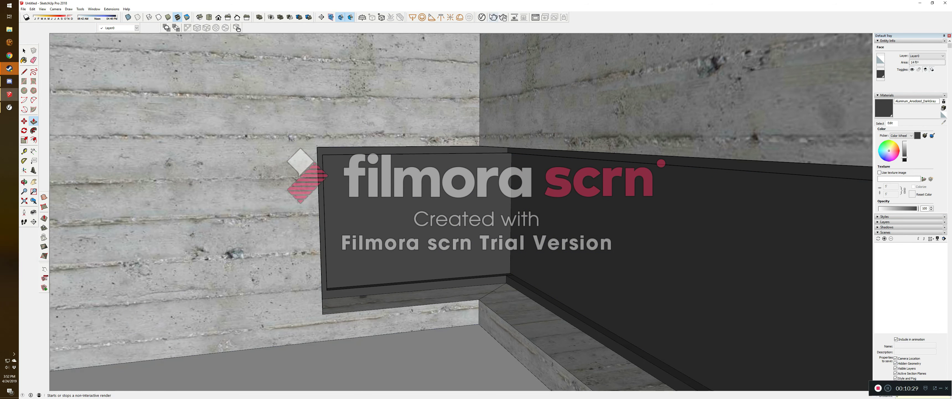
Step: Add the Glass_Window_Neutral material from the V-Ray glass library to the scene materials
click(238, 29)
click(60, 152)
scroll(132, 125, down, 5)
scroll(126, 148, down, 10)
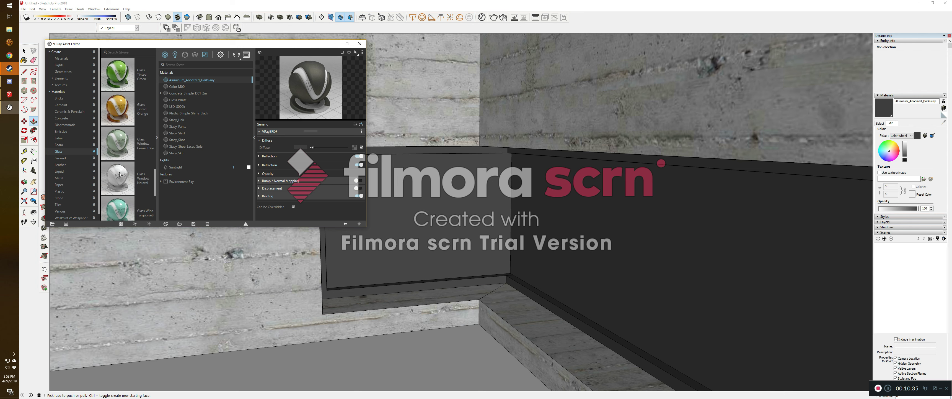
drag(209, 111, 209, 112)
Step: Paint both recessed panes of the corner window with Glass_Window_Neutral and close the asset editor
click(894, 115)
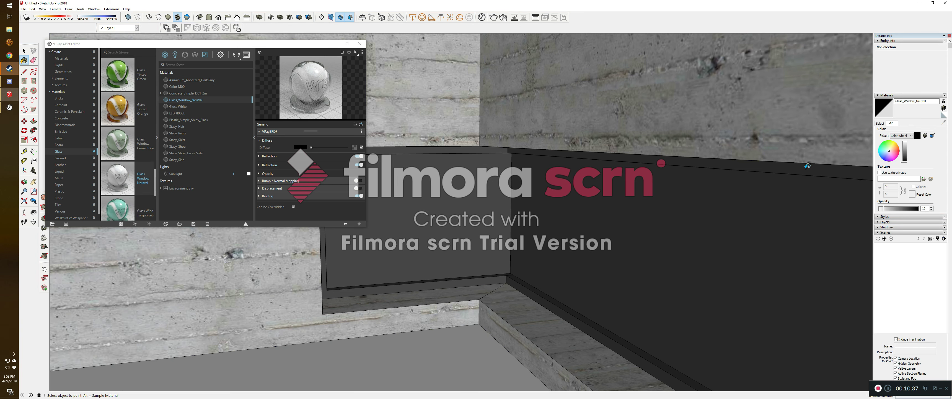
click(722, 212)
click(486, 178)
scroll(486, 177, down, 3)
key(space)
click(359, 44)
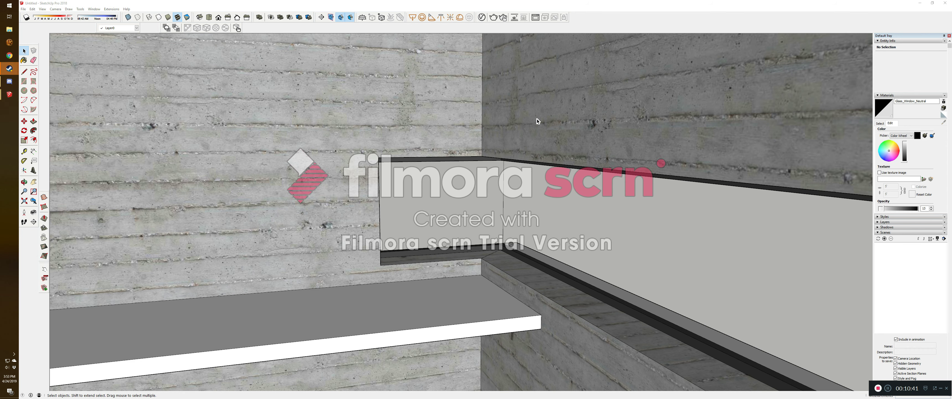
Step: Place a V-Ray rectangle light over the whole recessed ceiling panel, from one corner to the diagonally opposite one
scroll(568, 192, down, 10)
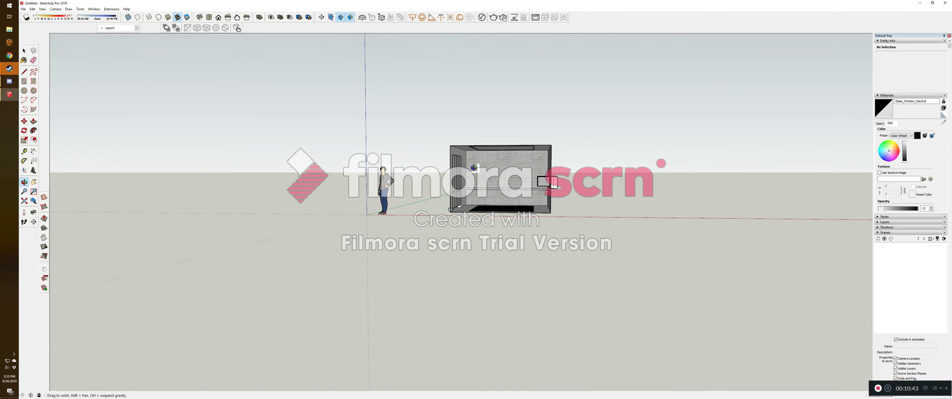
scroll(519, 167, up, 6)
scroll(537, 165, down, 6)
scroll(487, 205, up, 4)
scroll(487, 205, up, 3)
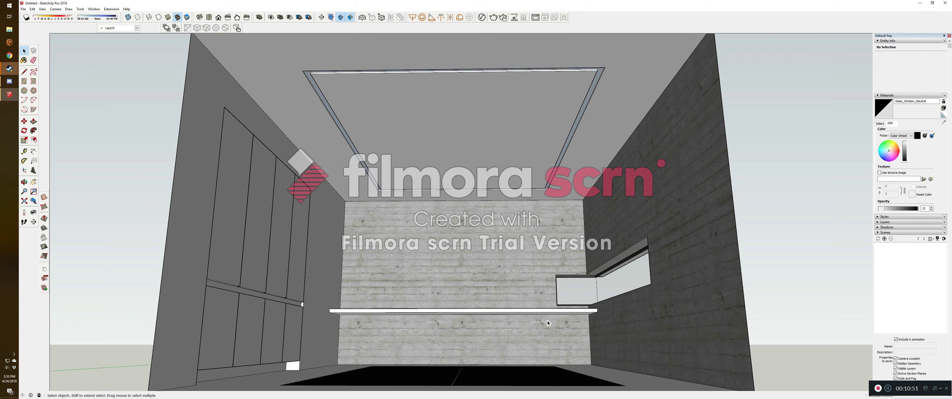
click(413, 18)
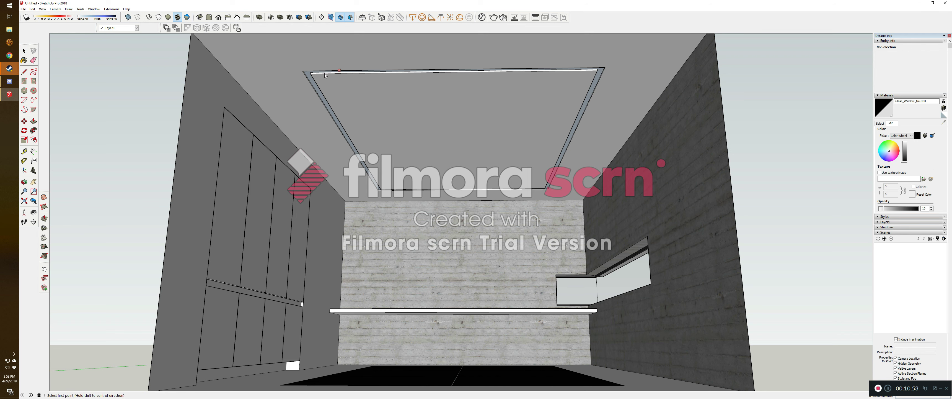
scroll(322, 75, up, 3)
click(356, 106)
scroll(609, 207, up, 5)
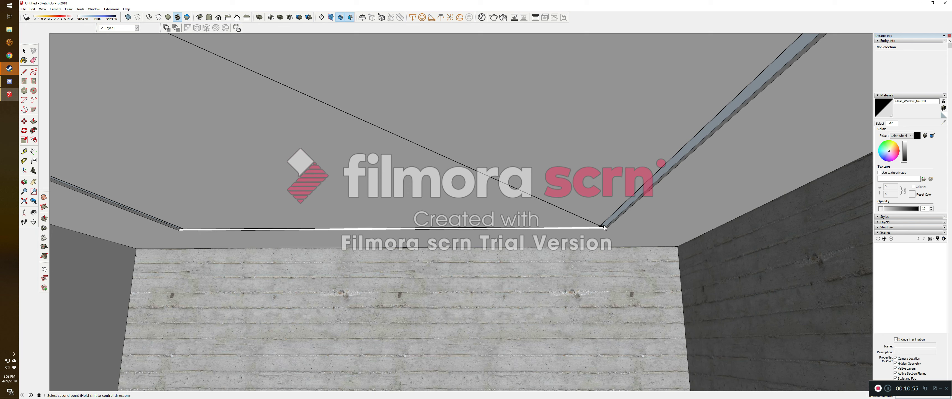
click(599, 227)
scroll(543, 203, down, 8)
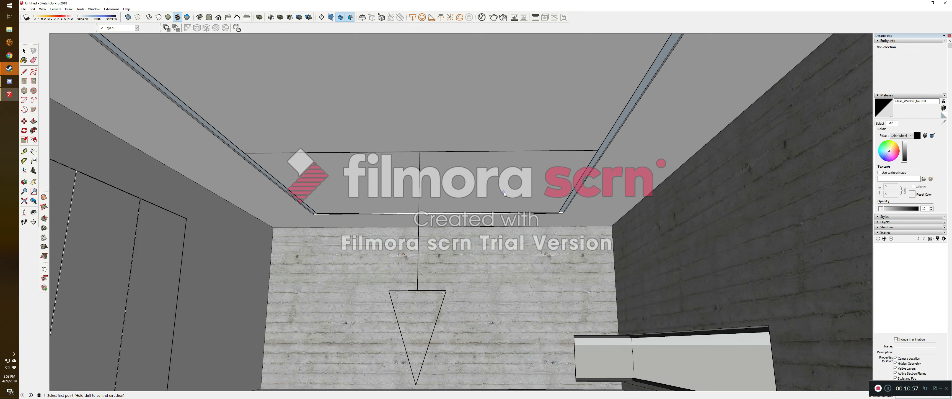
Step: Move the ceiling rectangle light slightly down from the ceiling panel
scroll(474, 179, down, 3)
middle_drag(473, 179, 465, 205)
scroll(461, 156, up, 6)
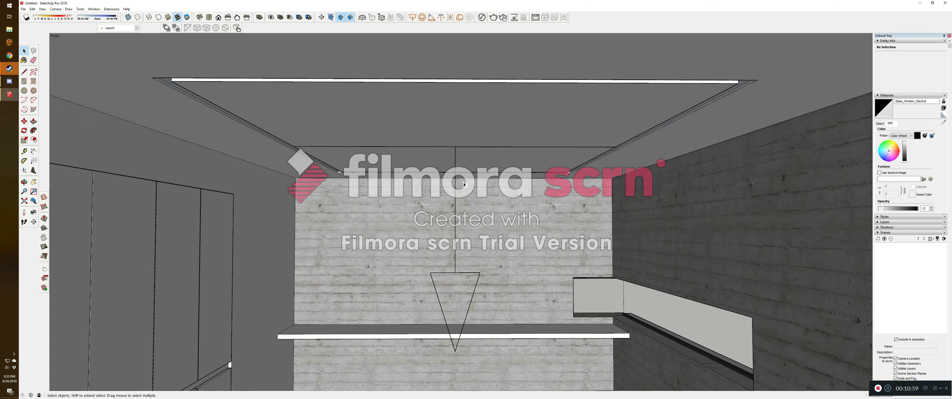
scroll(460, 156, down, 1)
click(455, 158)
key(m)
click(455, 158)
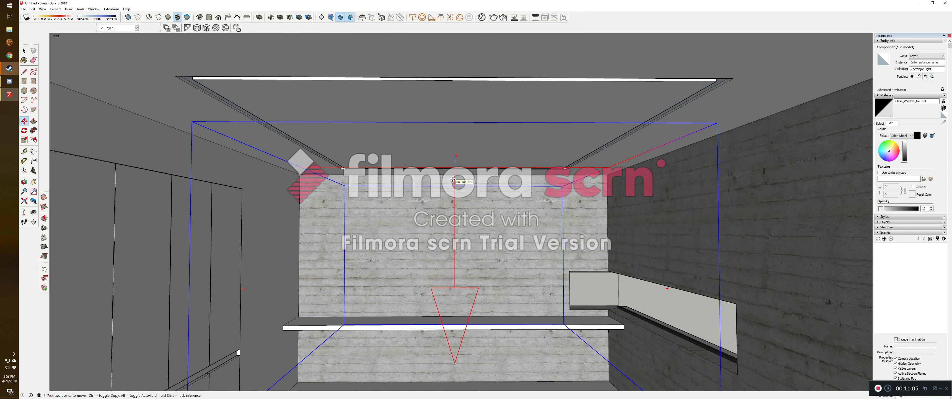
key(Escape)
key(space)
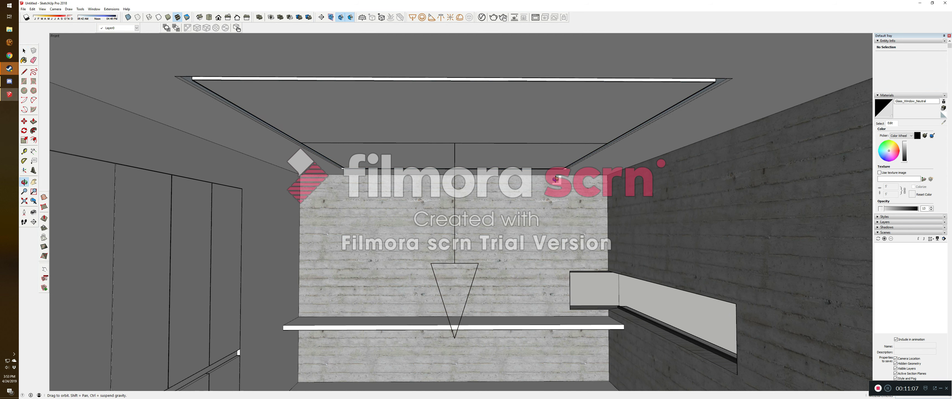
Step: Examine the rectangle light's position relative to the ceiling panel up close at one corner
scroll(694, 80, up, 3)
scroll(694, 80, up, 2)
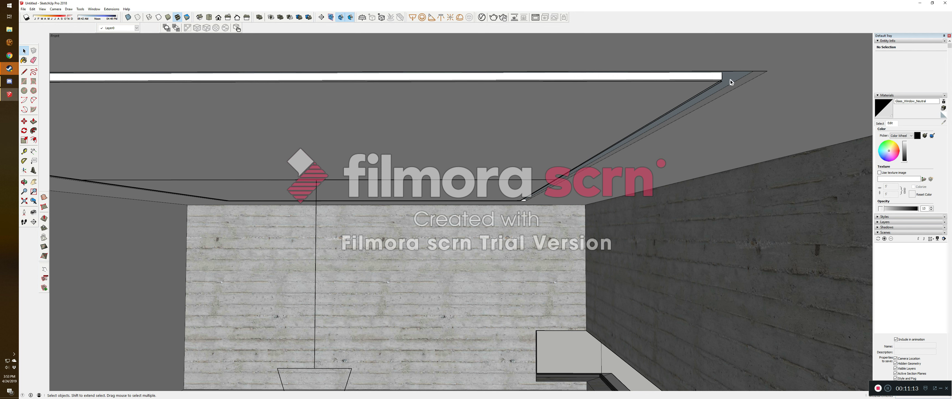
click(607, 99)
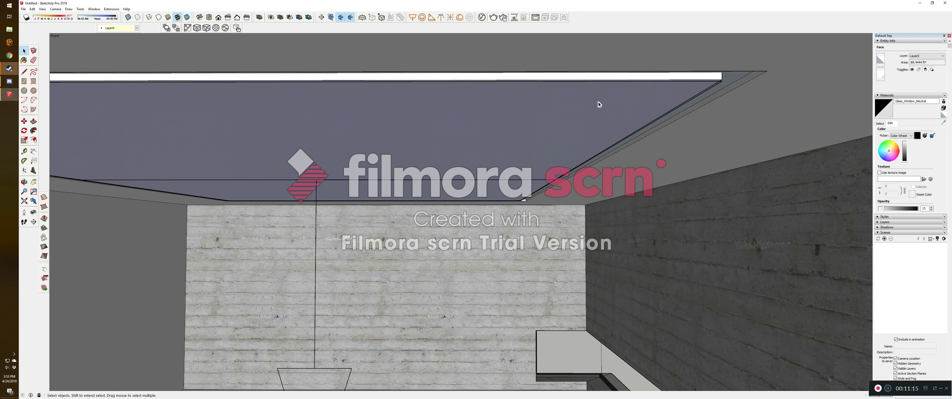
click(319, 192)
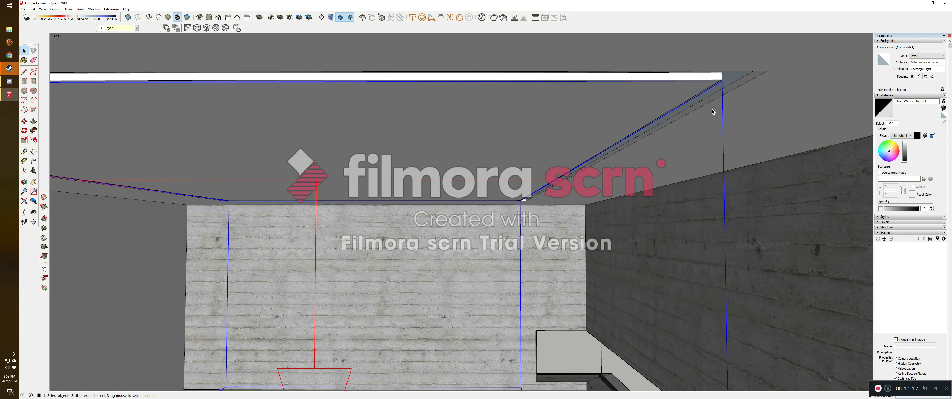
scroll(719, 85, up, 3)
scroll(745, 79, up, 1)
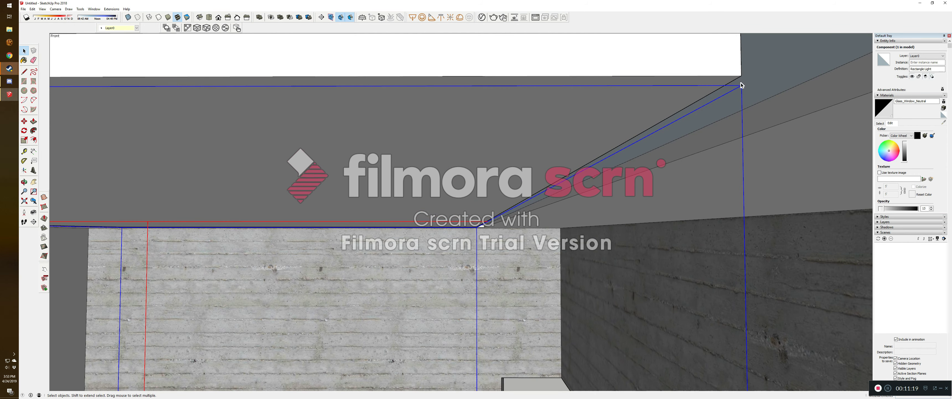
scroll(562, 121, down, 8)
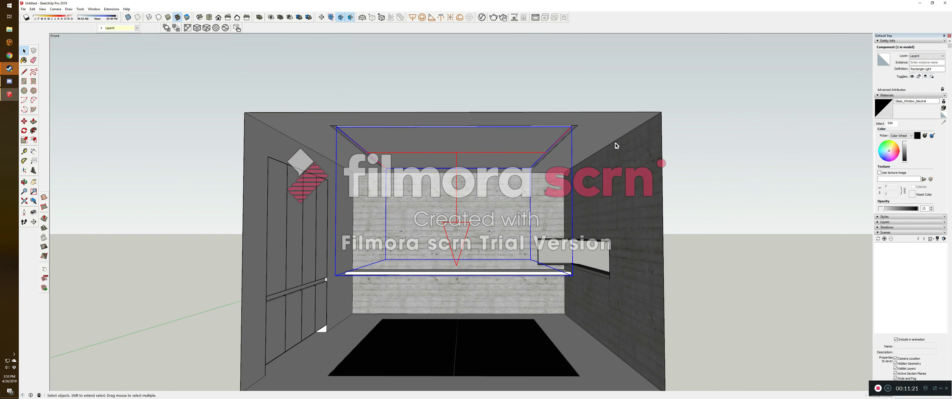
click(726, 220)
Step: Place a V-Ray rectangle light along the underside of the white wall shelf and move it slightly down
scroll(726, 220, down, 5)
scroll(527, 267, up, 8)
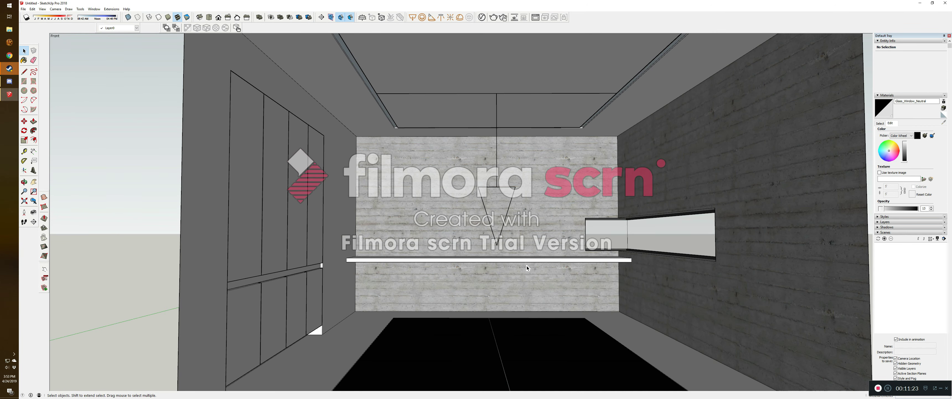
scroll(509, 303, up, 7)
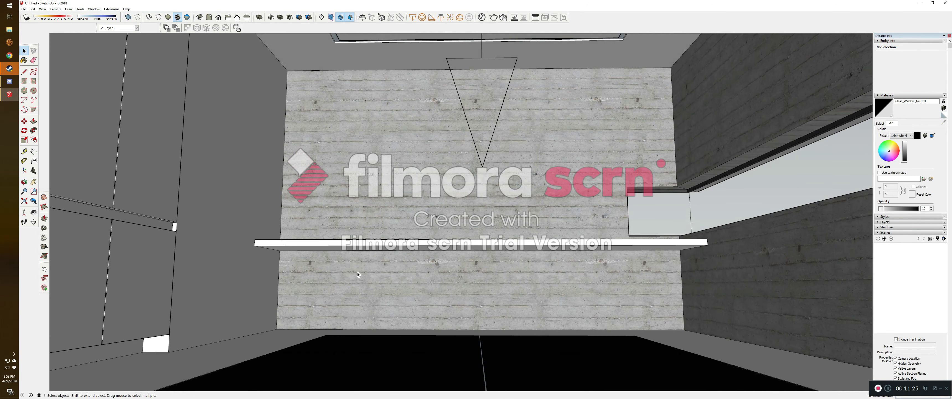
scroll(477, 290, down, 3)
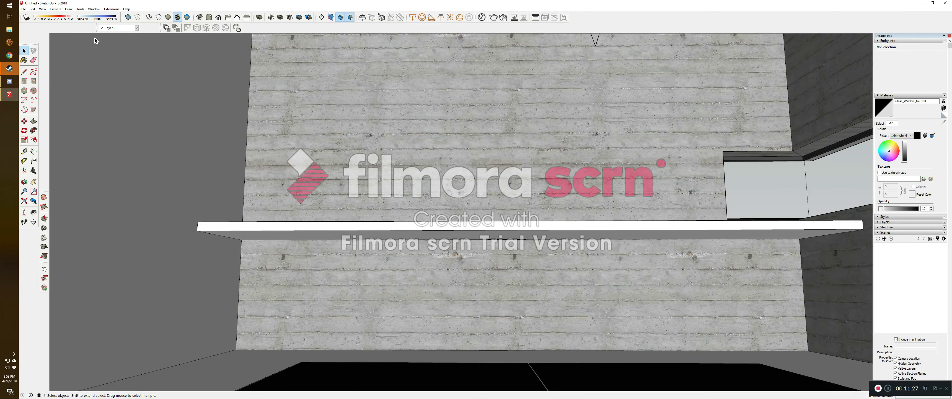
click(413, 17)
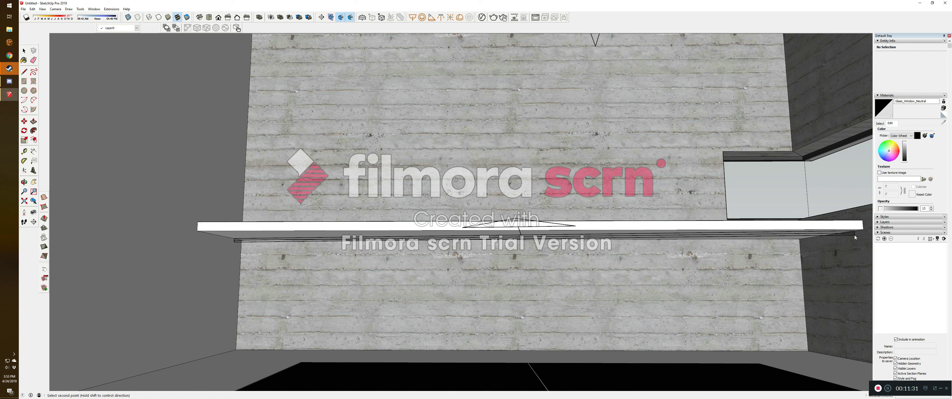
key(m)
click(523, 255)
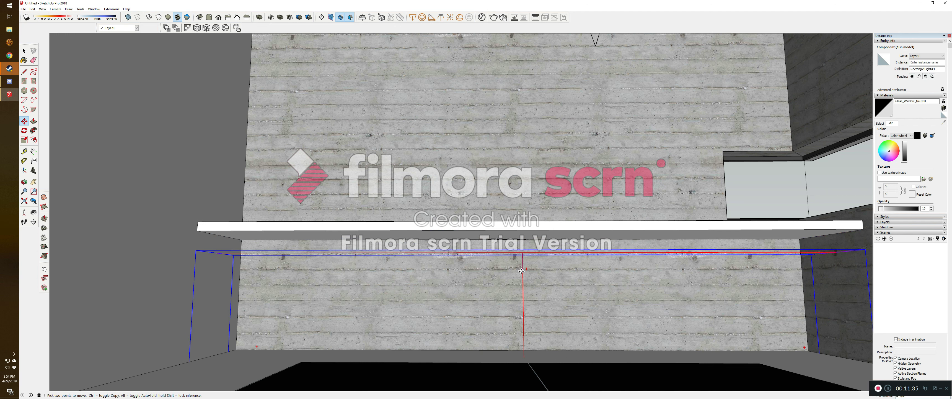
key(Return)
key(space)
Step: Place a V-Ray rectangle light along the underside of the floating cabinet on the side wall
scroll(487, 130, down, 6)
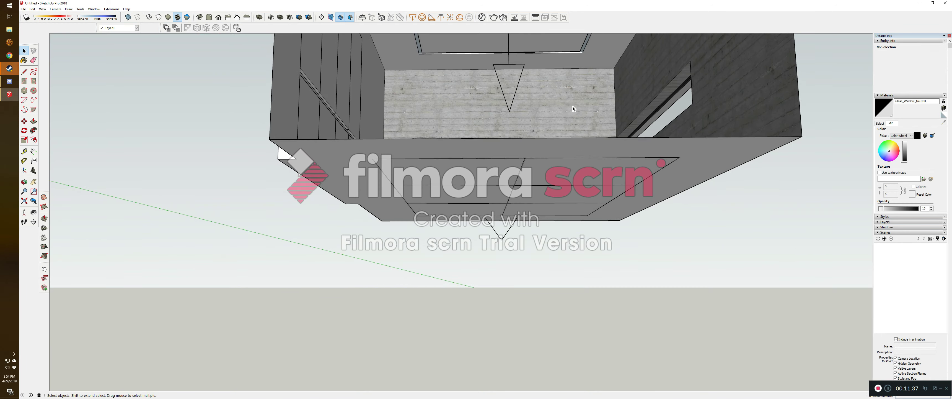
middle_drag(534, 131, 515, 173)
scroll(514, 174, down, 6)
scroll(442, 185, up, 6)
middle_drag(457, 218, 444, 202)
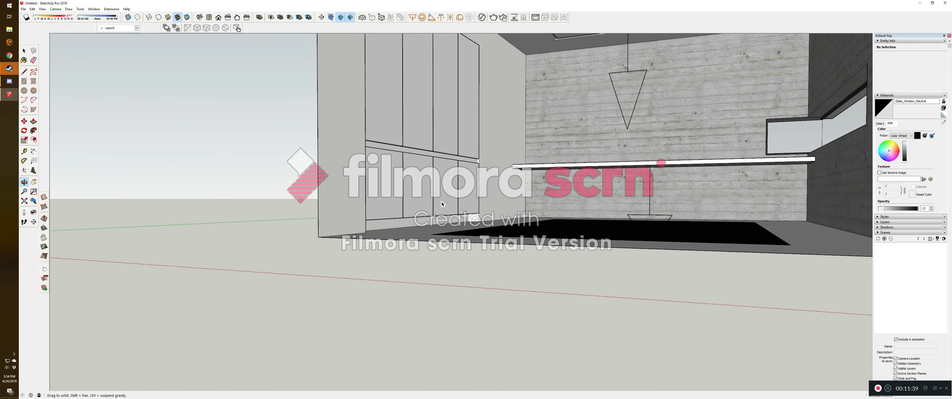
scroll(389, 220, up, 4)
scroll(389, 220, up, 5)
middle_drag(367, 222, 397, 197)
click(412, 18)
click(573, 293)
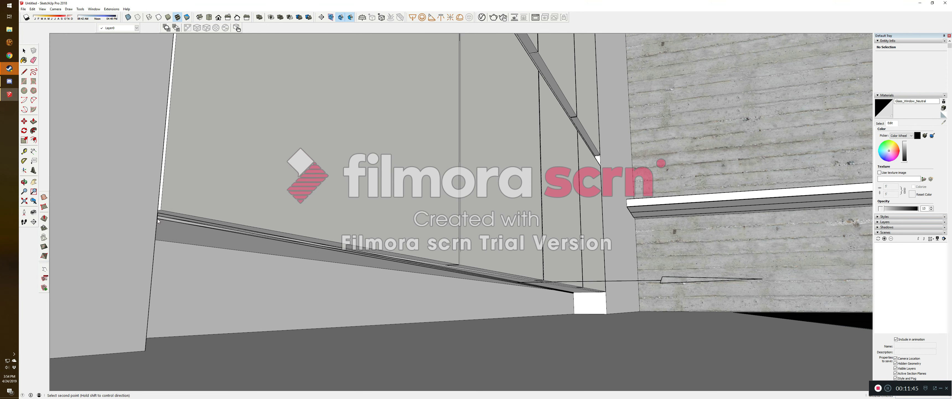
key(space)
Step: Move the rectangle light under the floating cabinet slightly down
click(515, 298)
key(m)
key(Return)
key(space)
click(518, 185)
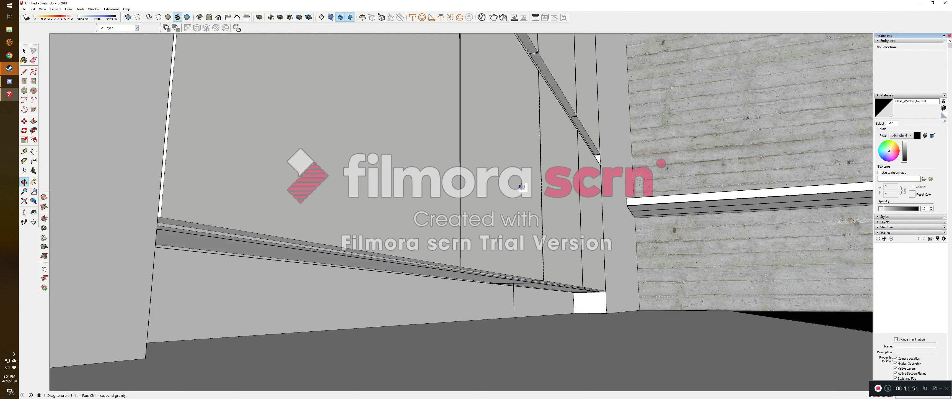
Step: Set up a centred front view inside the room, showing the back wall, shelf, ceiling panel and cabinet
middle_drag(519, 185, 449, 216)
scroll(447, 217, down, 4)
scroll(448, 217, down, 4)
middle_drag(344, 211, 390, 183)
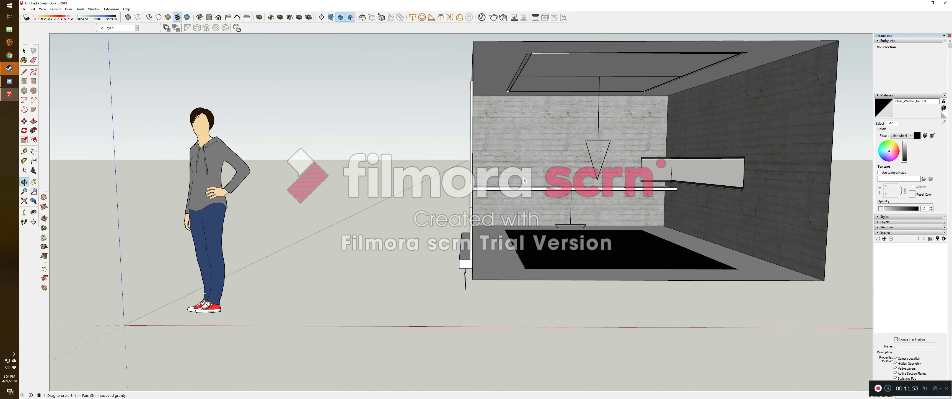
scroll(390, 184, down, 4)
scroll(536, 177, up, 6)
scroll(545, 170, down, 2)
scroll(544, 187, up, 4)
scroll(543, 187, down, 4)
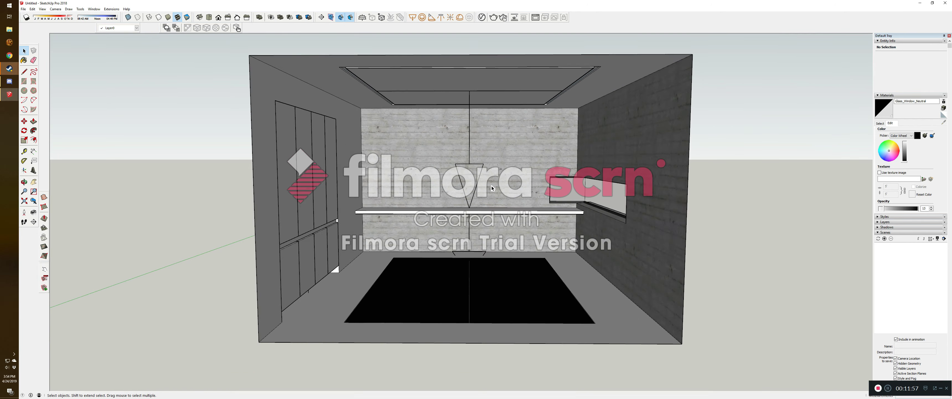
scroll(503, 194, up, 3)
scroll(518, 188, up, 2)
scroll(508, 198, up, 2)
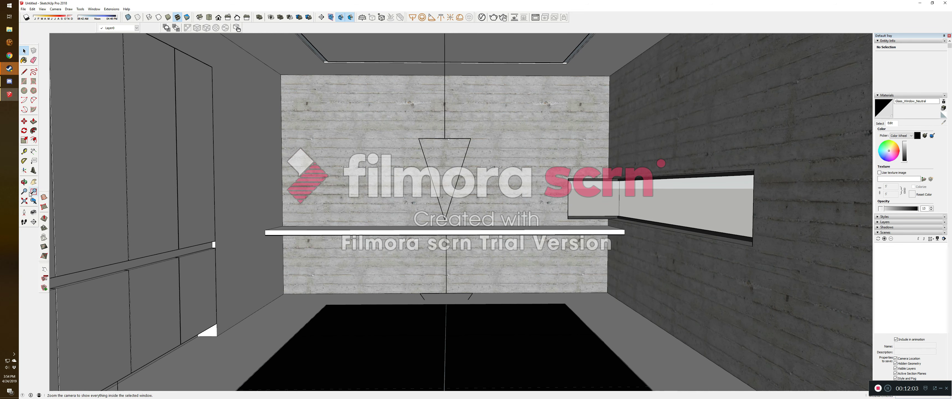
Step: Align the camera to the standard front view, pan it to centre the room and test-render it with V-Ray
click(218, 17)
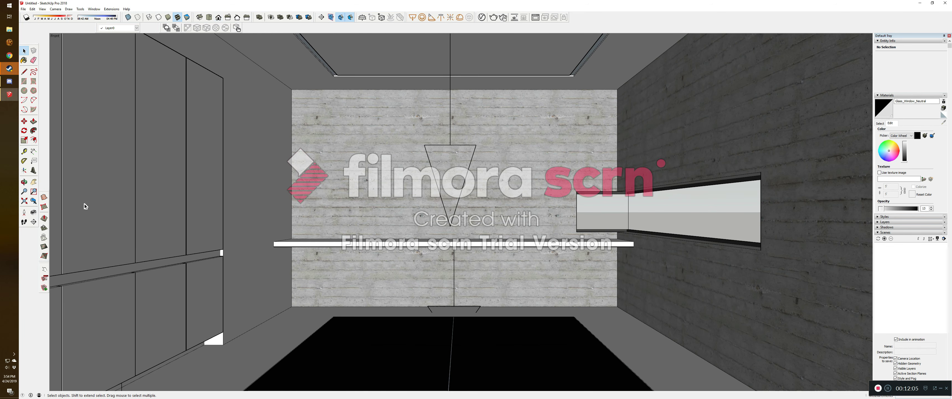
click(34, 182)
drag(445, 231, 454, 231)
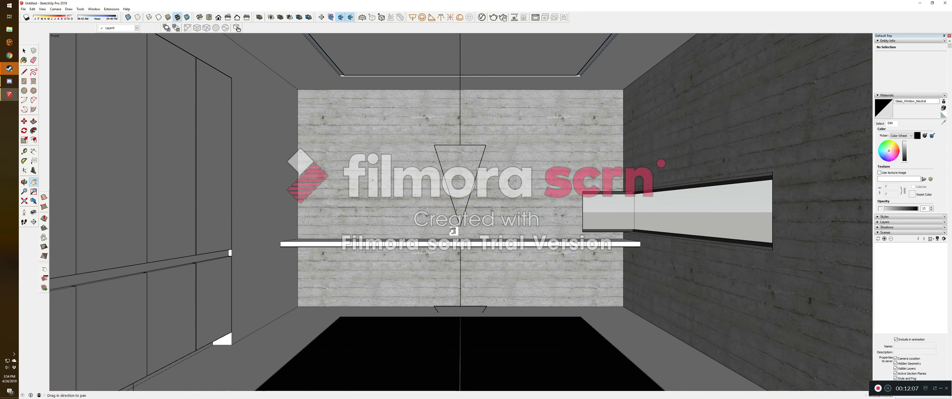
click(493, 17)
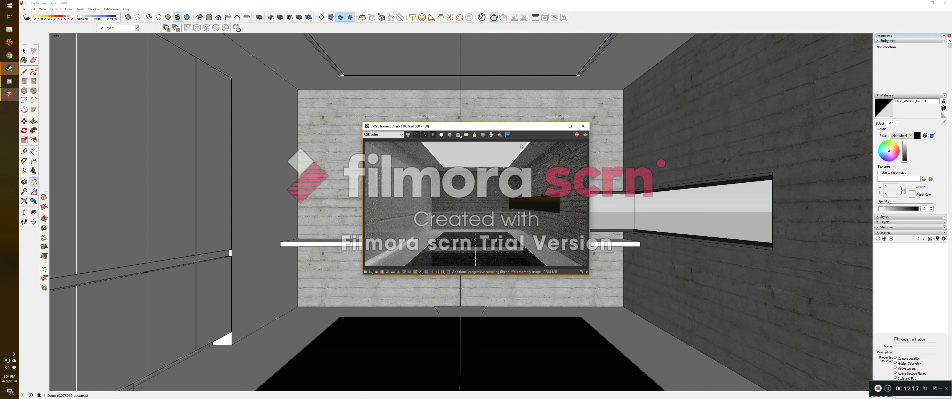
click(583, 125)
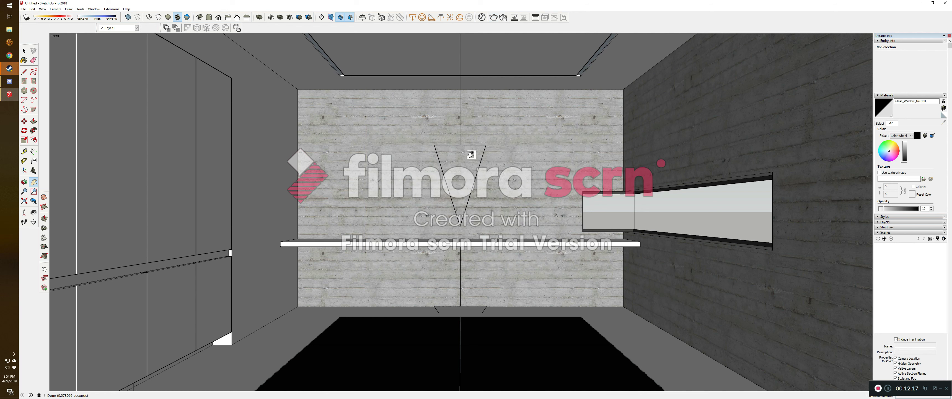
Step: Make the ceiling's V-Ray Rectangle Light invisible and turn off its Affect Reflections option
click(482, 17)
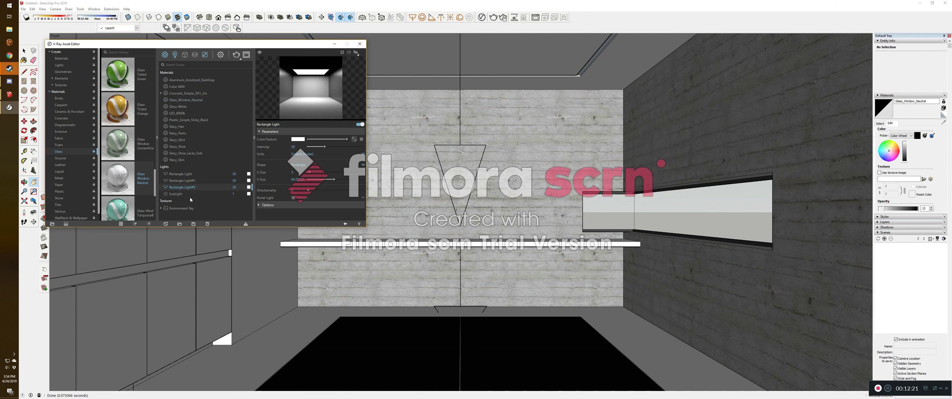
click(183, 180)
click(182, 174)
click(268, 205)
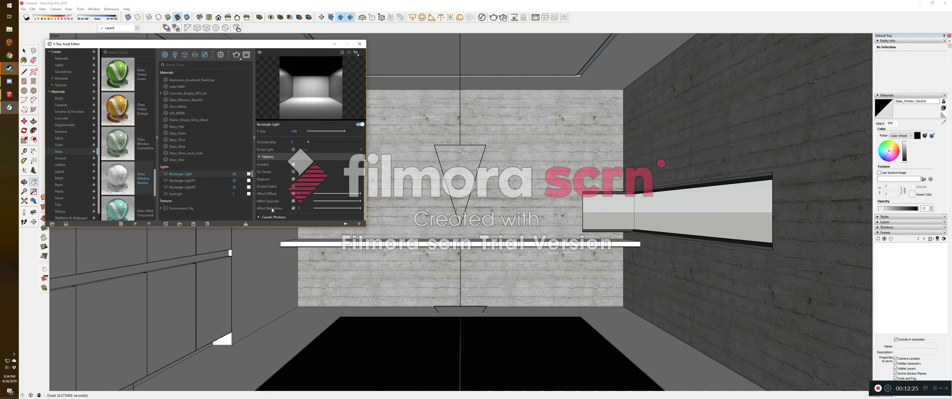
click(293, 208)
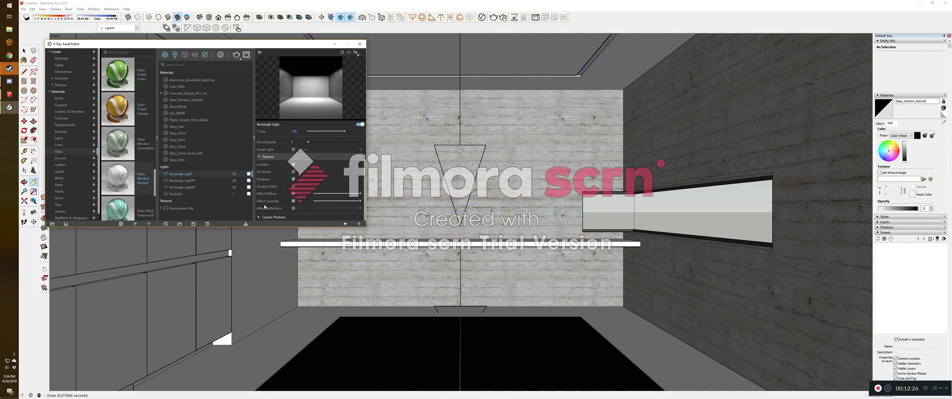
Step: Make the other two rectangle lights invisible and turn off their Affect Reflections option in the V-Ray Asset Editor
click(188, 180)
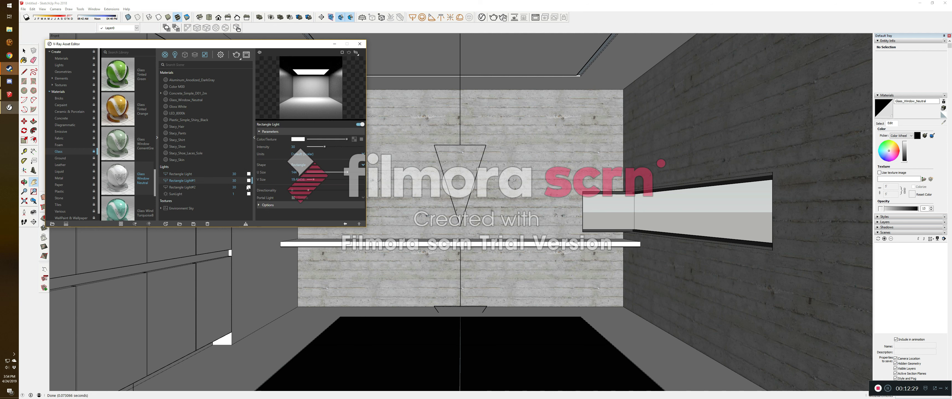
click(271, 205)
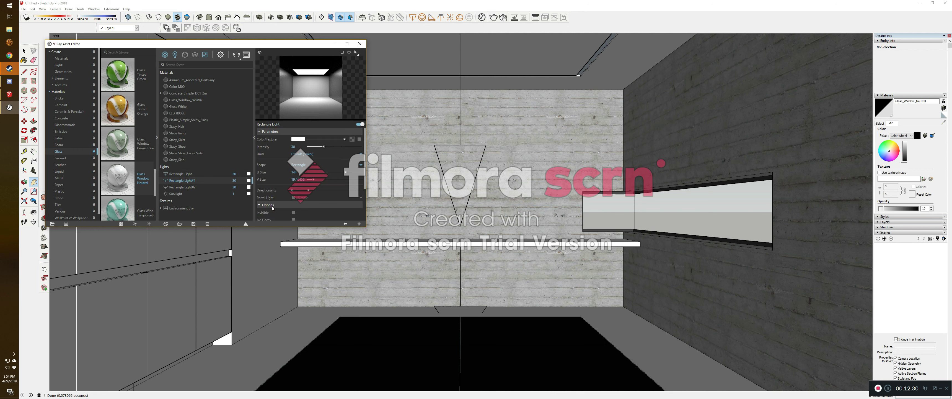
click(293, 212)
scroll(292, 207, down, 3)
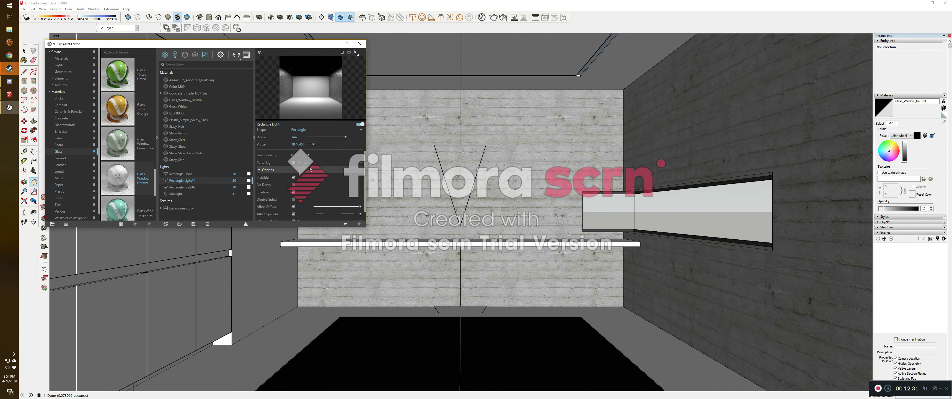
click(203, 185)
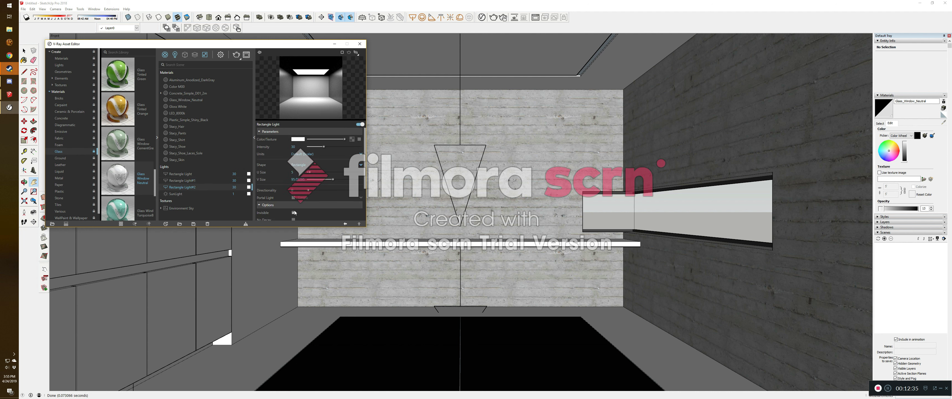
scroll(295, 212, down, 3)
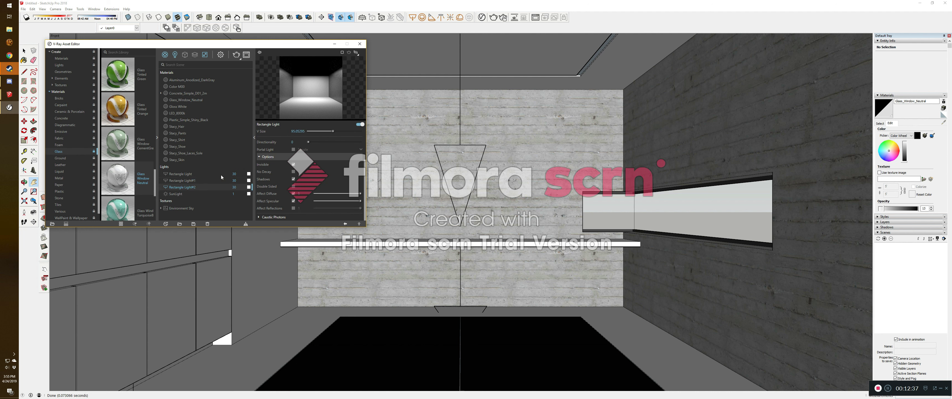
click(360, 45)
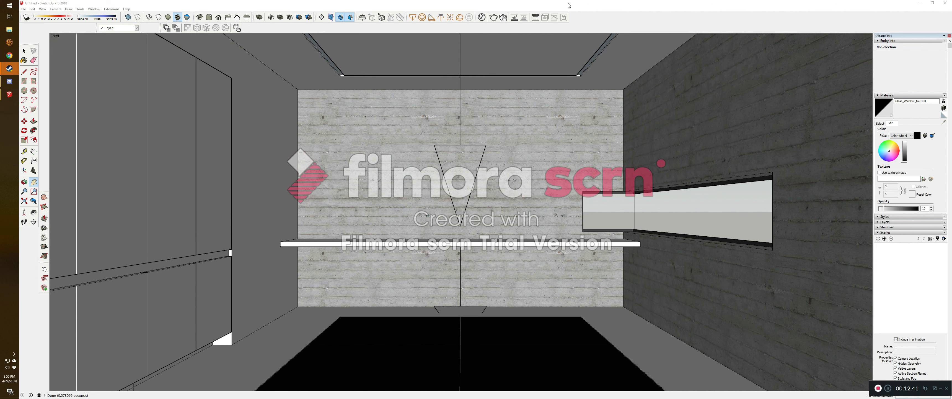
Step: Render the room to check the invisible lights and close the V-Ray frame buffer
click(535, 17)
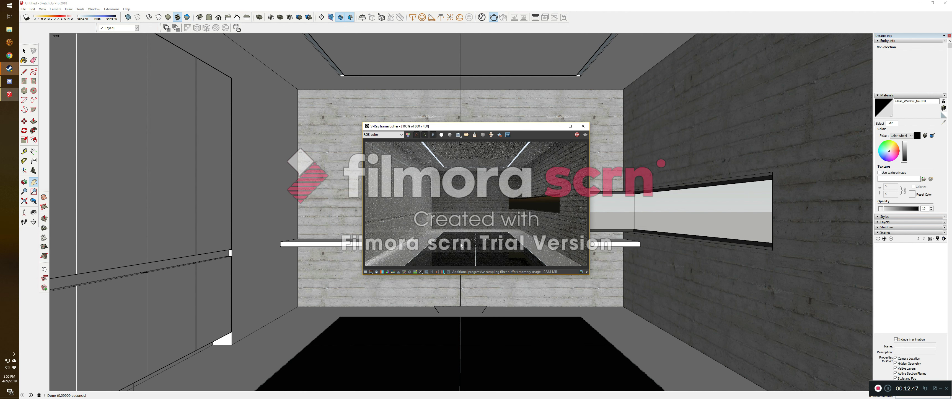
click(583, 126)
Step: Walk the camera closer to the back wall and test-render the closer view
click(24, 222)
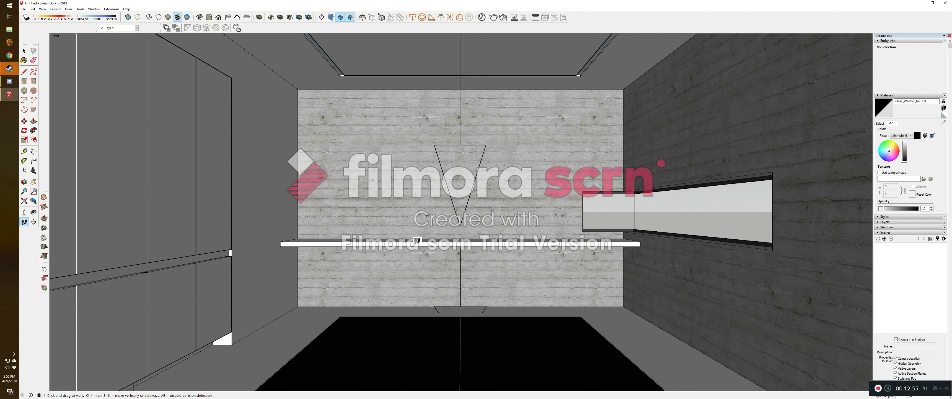
drag(459, 233, 459, 186)
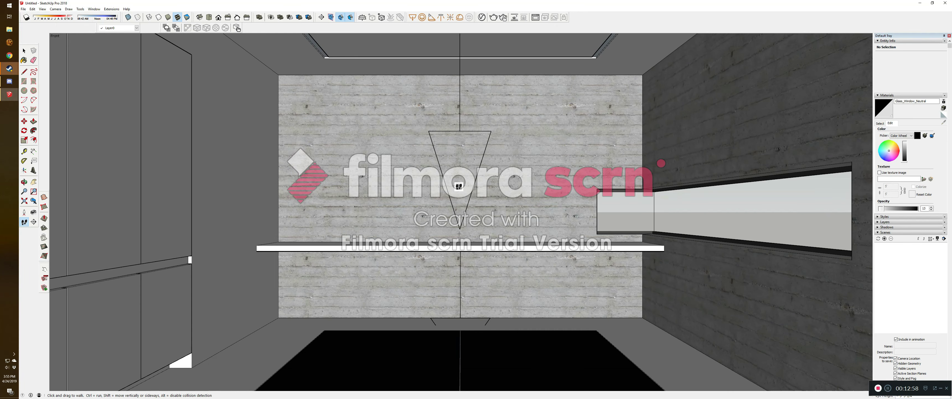
click(493, 18)
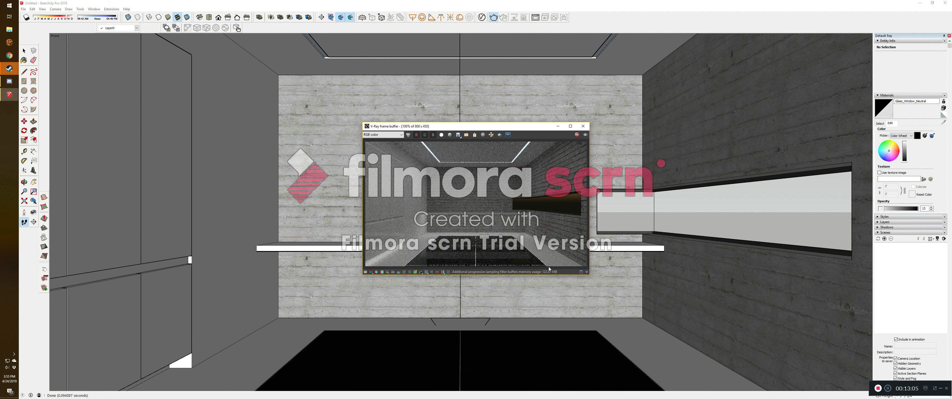
click(577, 135)
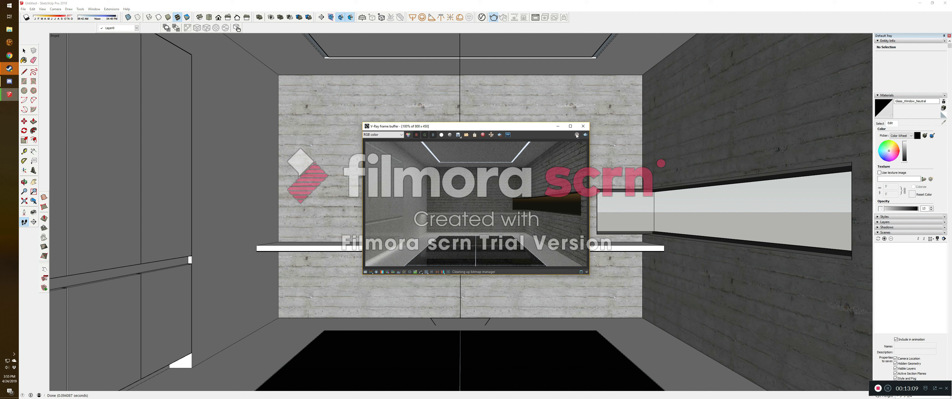
click(583, 126)
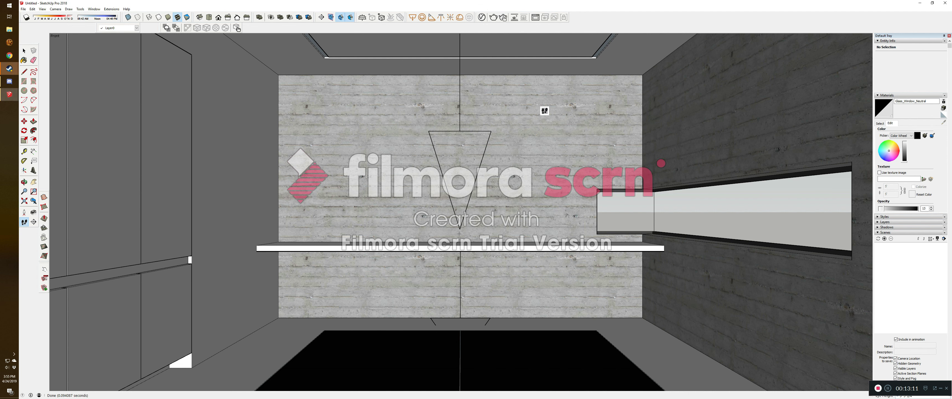
Step: Identify the ceiling rectangle light in the model and set its intensity to 45 in the V-Ray Asset Editor
click(479, 17)
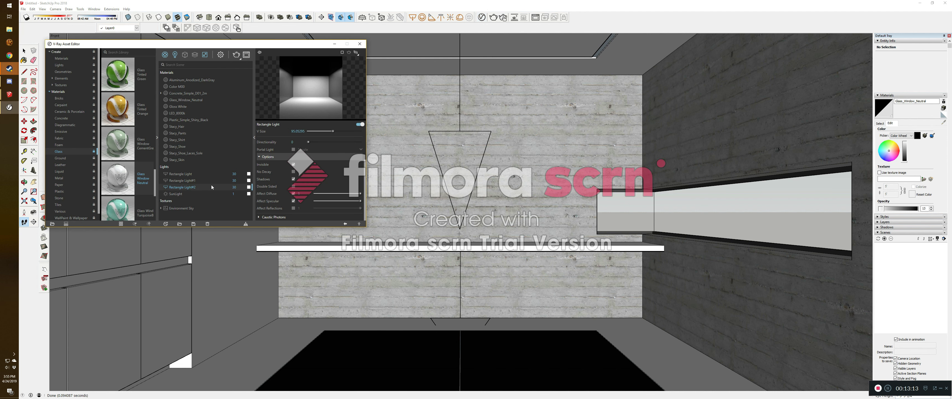
click(195, 174)
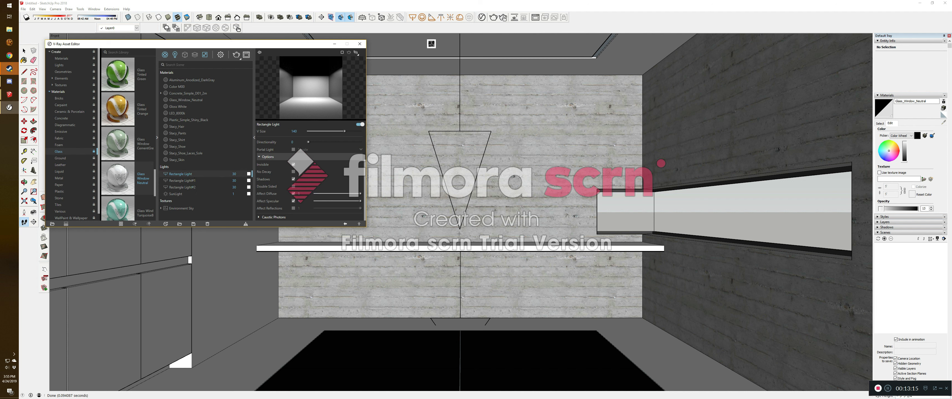
key(space)
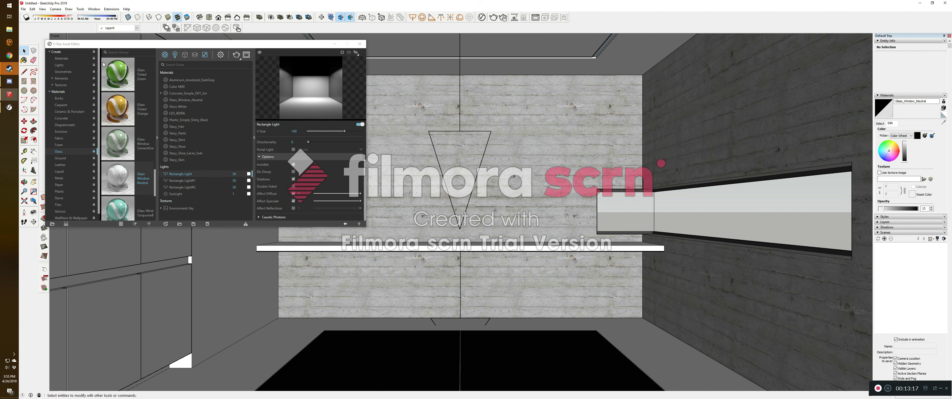
click(460, 106)
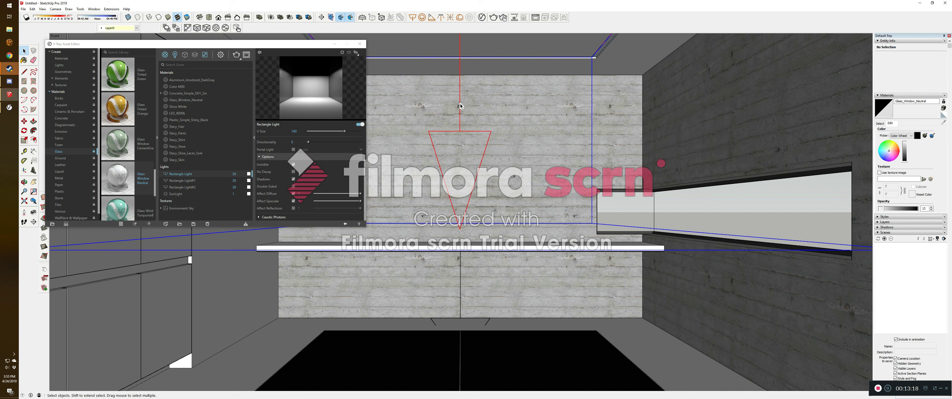
click(187, 188)
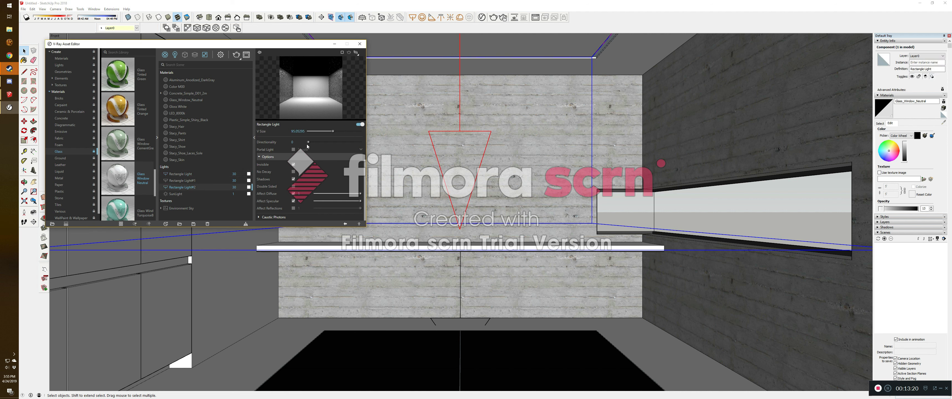
click(460, 105)
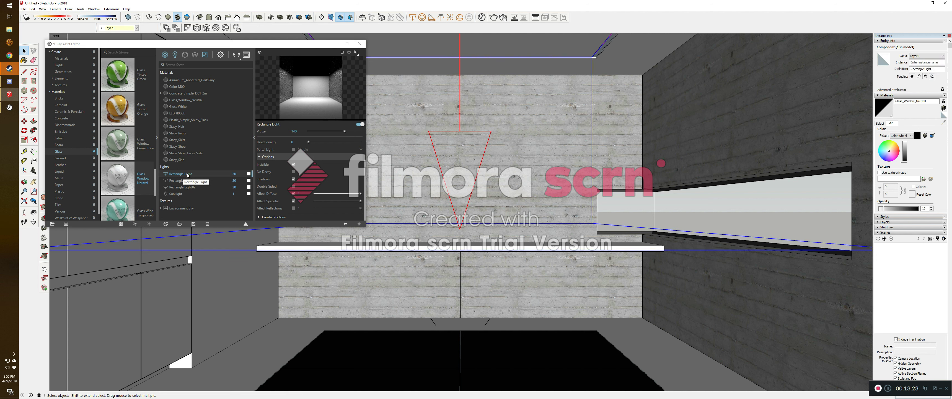
double_click(239, 173)
text(4)
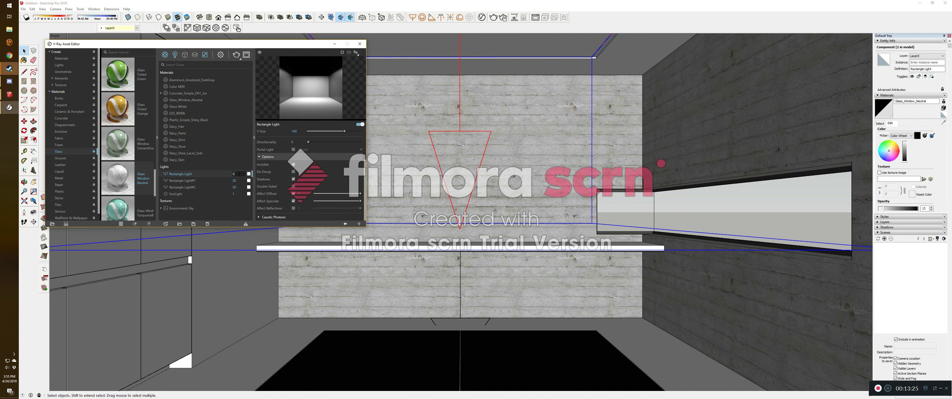
text(5)
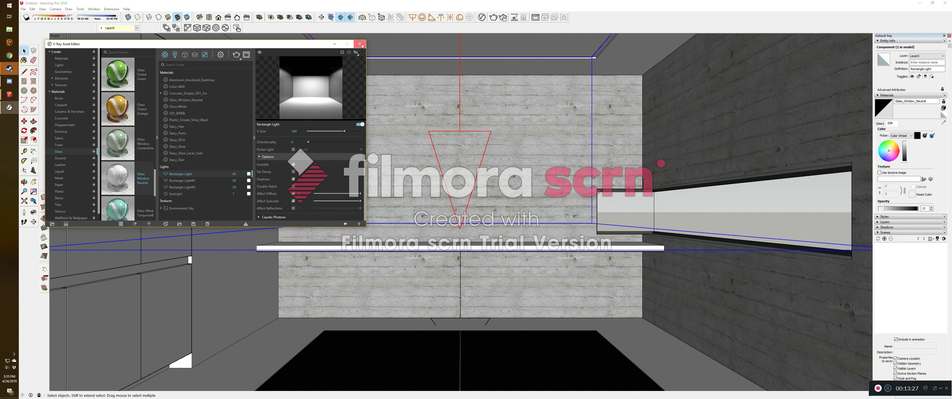
click(360, 44)
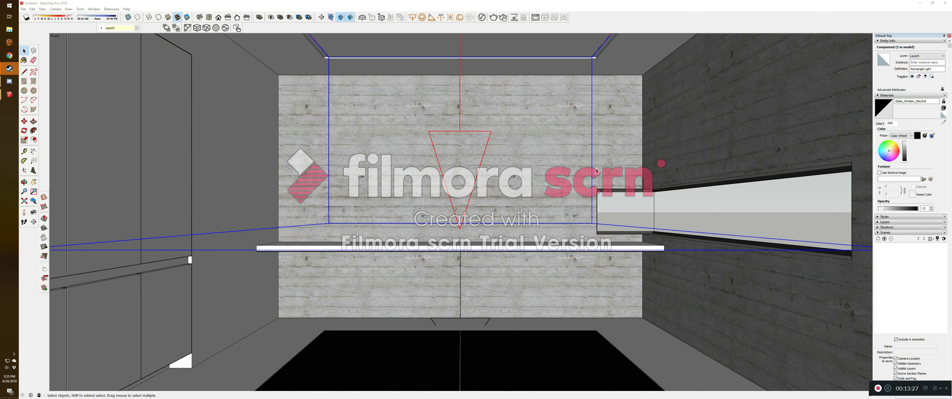
Step: Save the current interior view as a new scene and test-render it with the brighter ceiling light
click(885, 239)
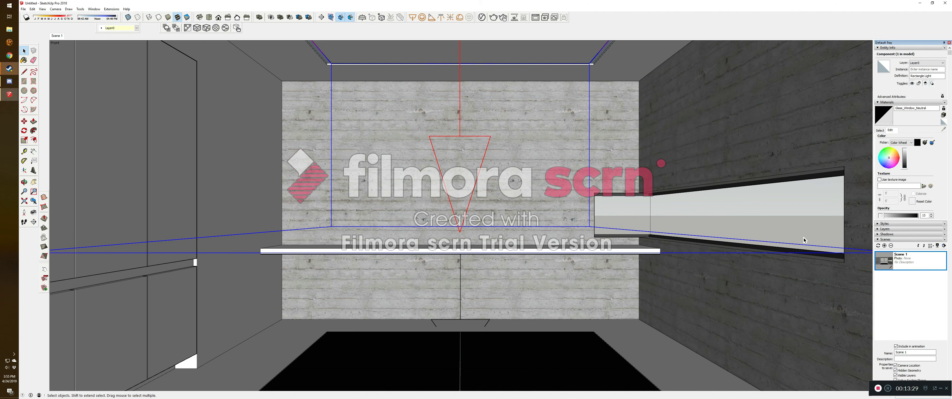
click(492, 19)
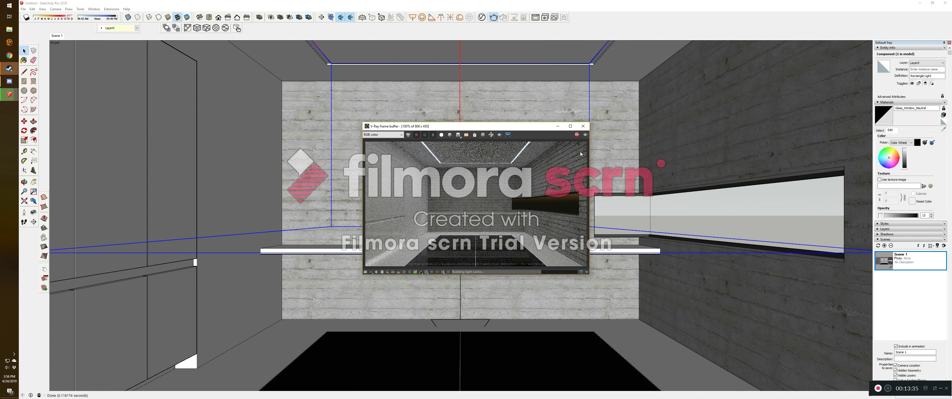
click(576, 136)
click(583, 126)
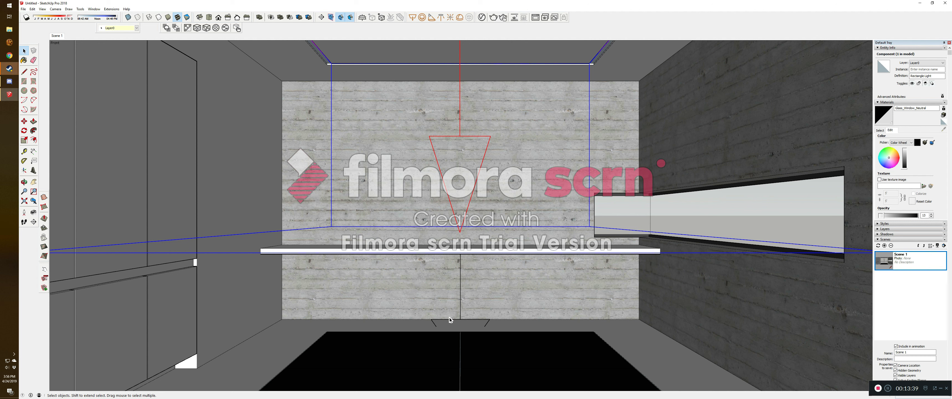
click(94, 9)
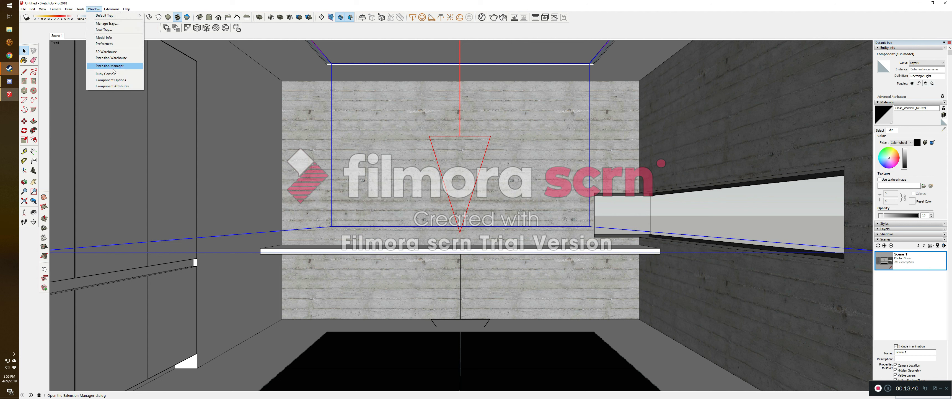
click(106, 52)
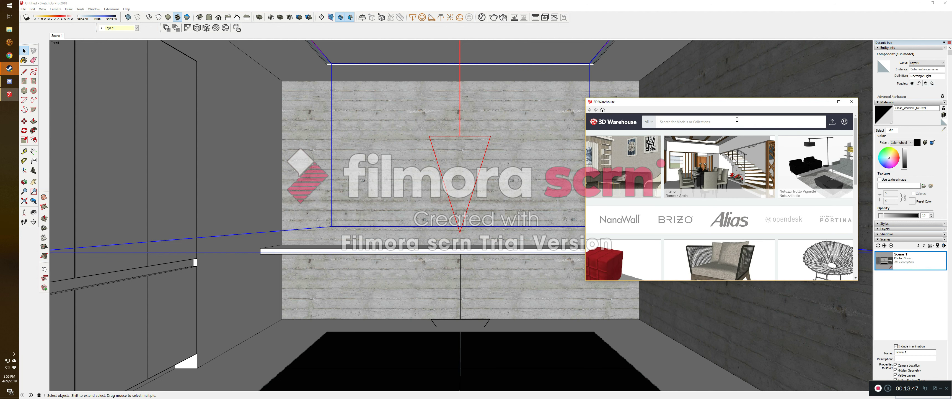
click(852, 101)
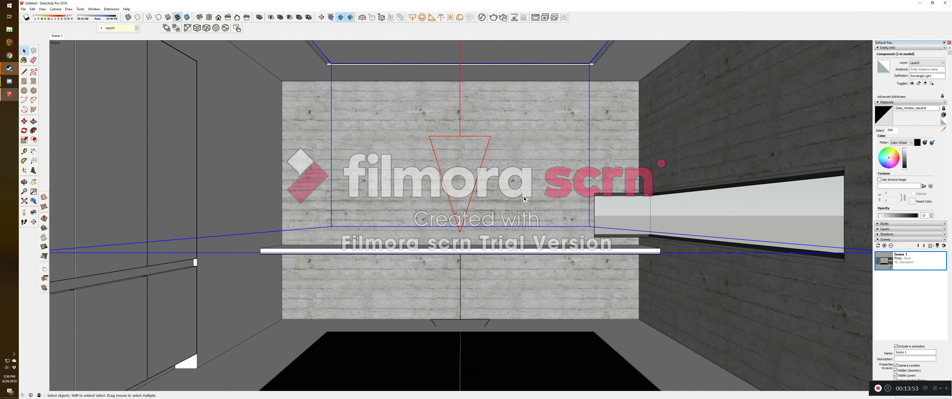
Step: Switch to the model containing the spare furniture and select the office chair
mouse_move(10, 95)
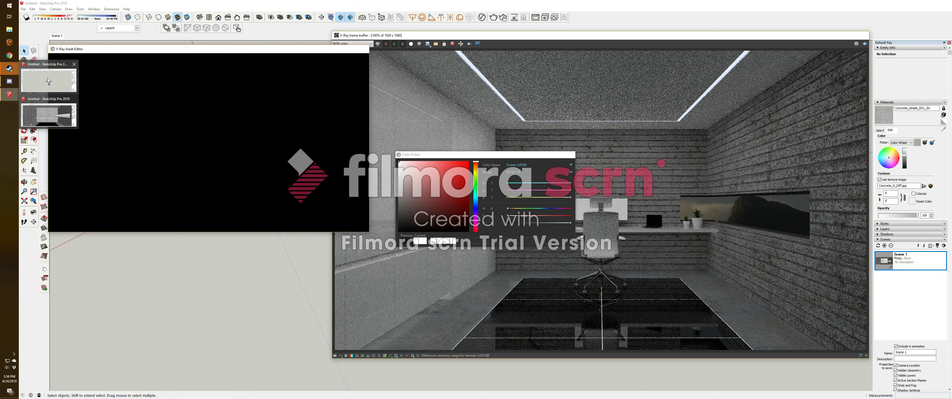
click(48, 81)
scroll(441, 200, down, 1)
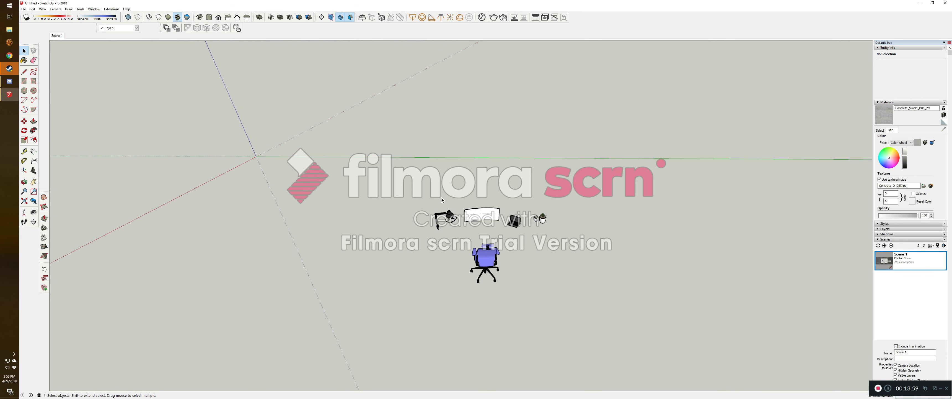
scroll(490, 258, up, 5)
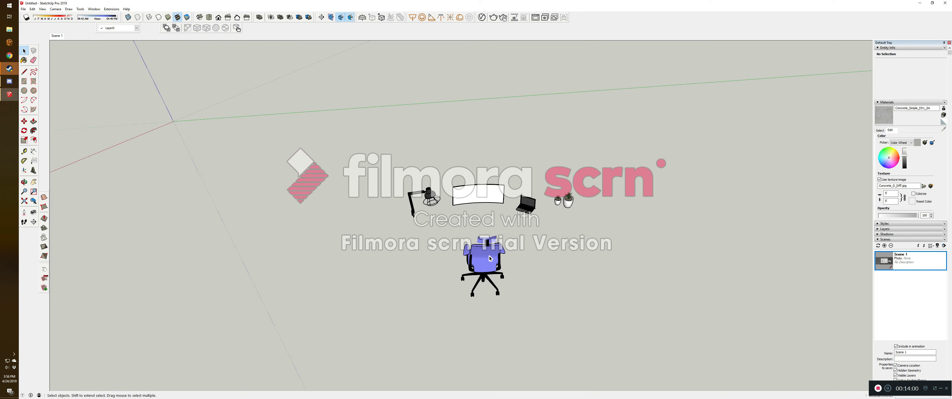
click(485, 271)
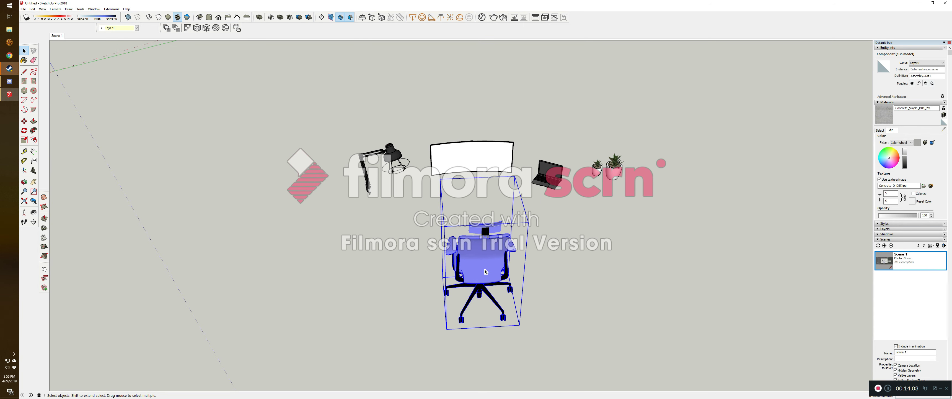
Step: Return to the room model and paste the office chair onto the black floor panel in front of the desk
mouse_move(9, 94)
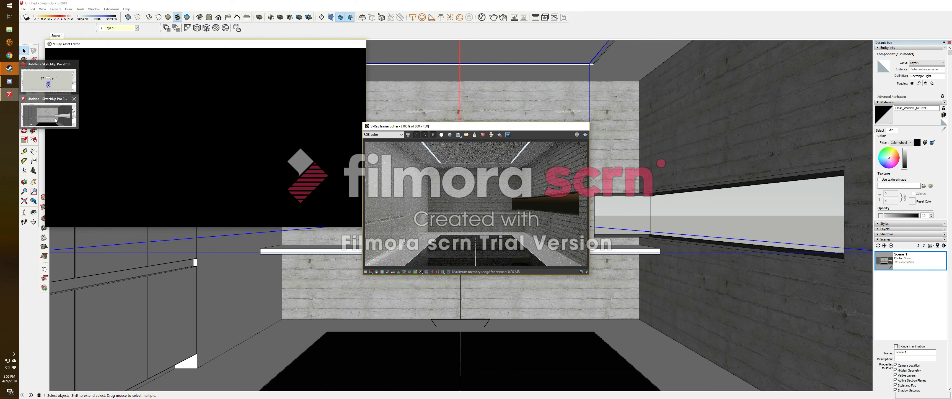
click(60, 117)
scroll(533, 222, down, 1)
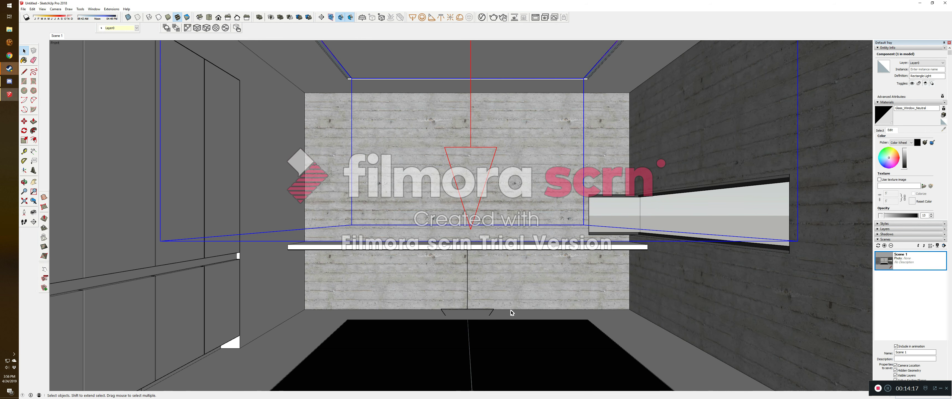
scroll(512, 313, down, 1)
click(547, 324)
scroll(513, 296, up, 3)
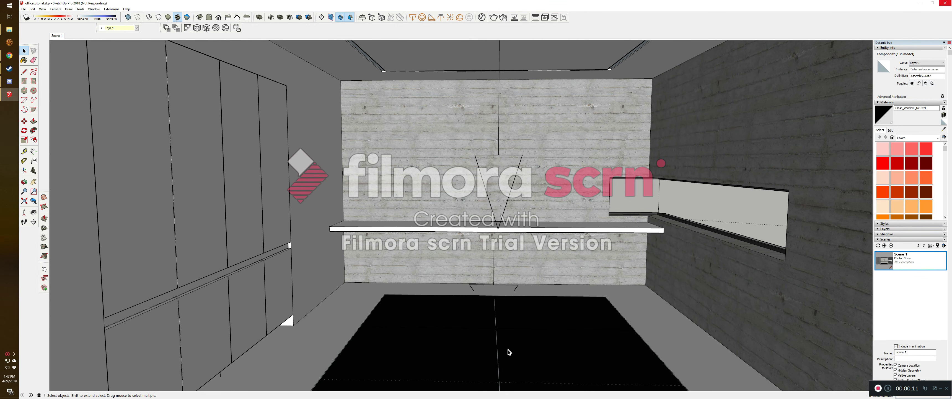
key(ctrl+v)
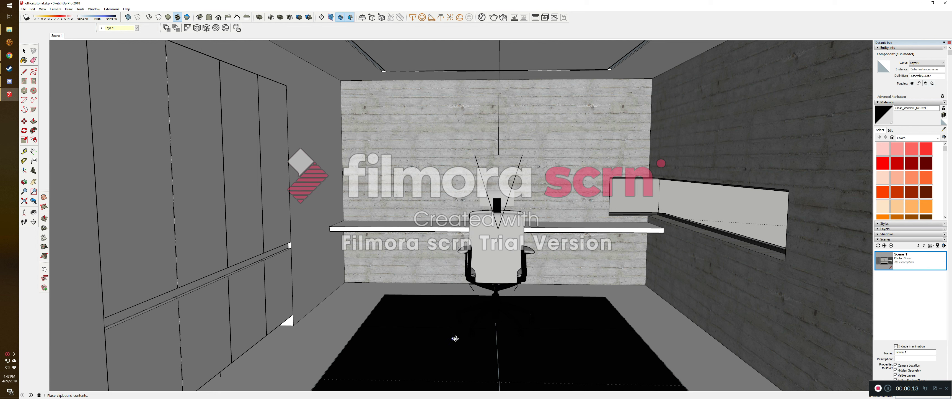
click(499, 316)
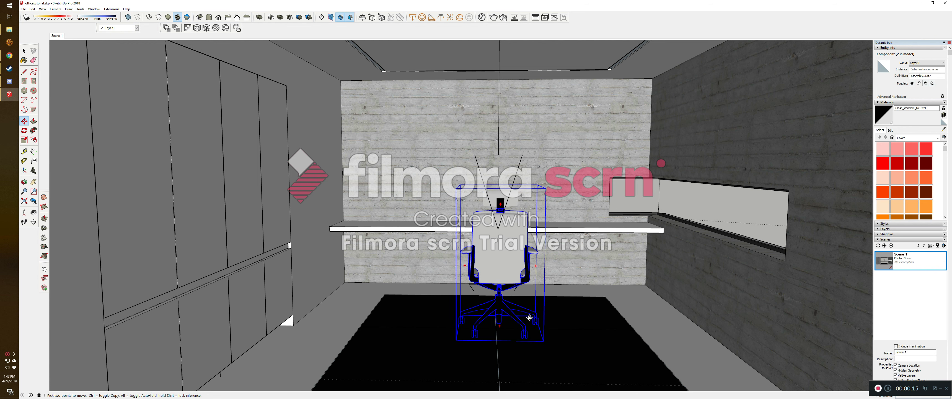
Step: Centre the chair in the Scene 1 view, move it closer to the desk, deselect it and return to Scene 1
click(886, 261)
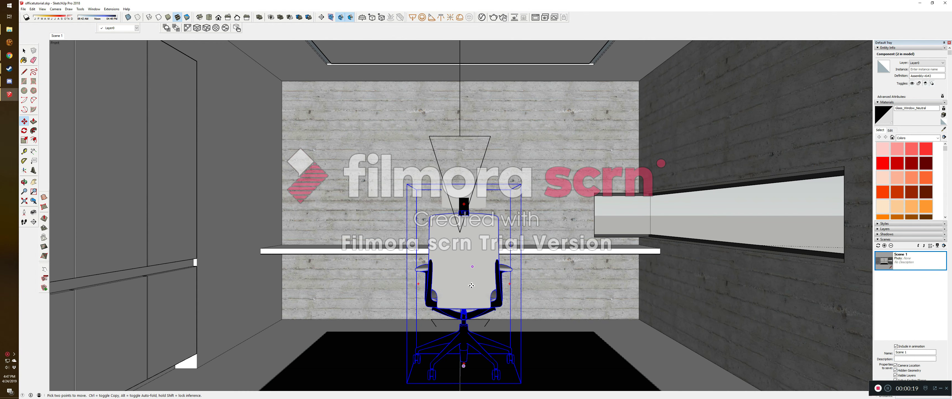
click(474, 276)
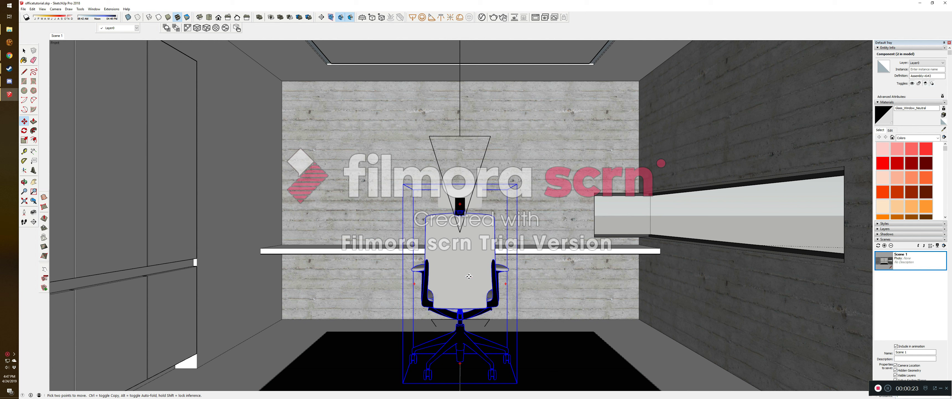
click(469, 276)
middle_drag(555, 278, 463, 290)
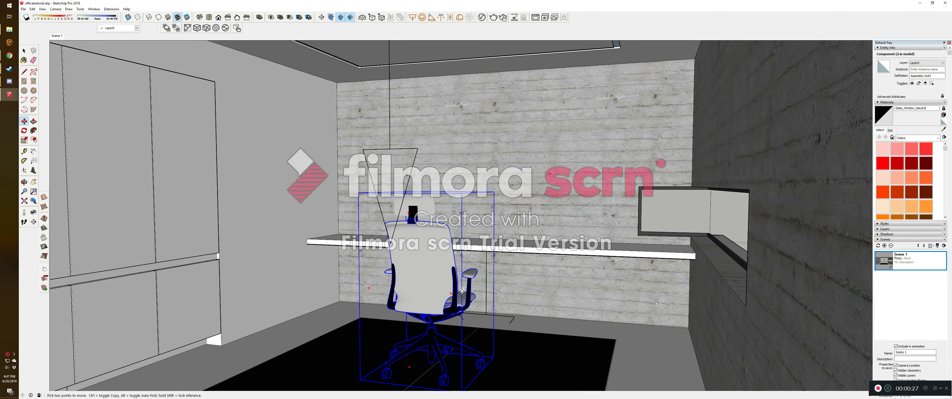
click(446, 303)
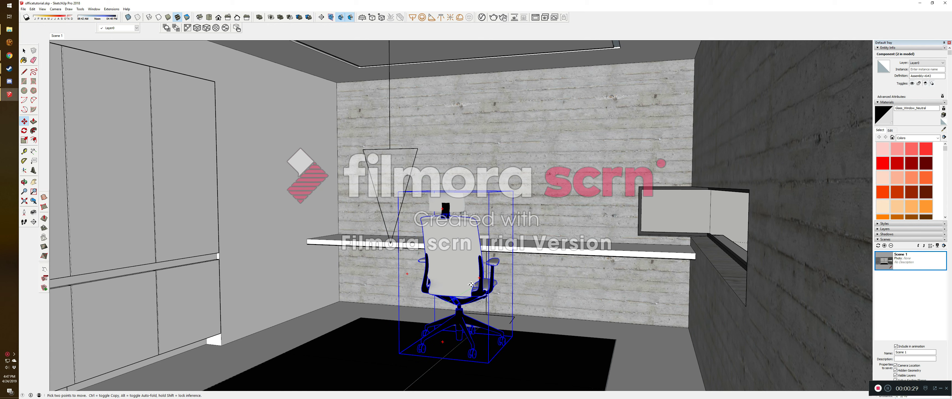
middle_drag(467, 286, 652, 309)
key(space)
click(652, 309)
double_click(884, 262)
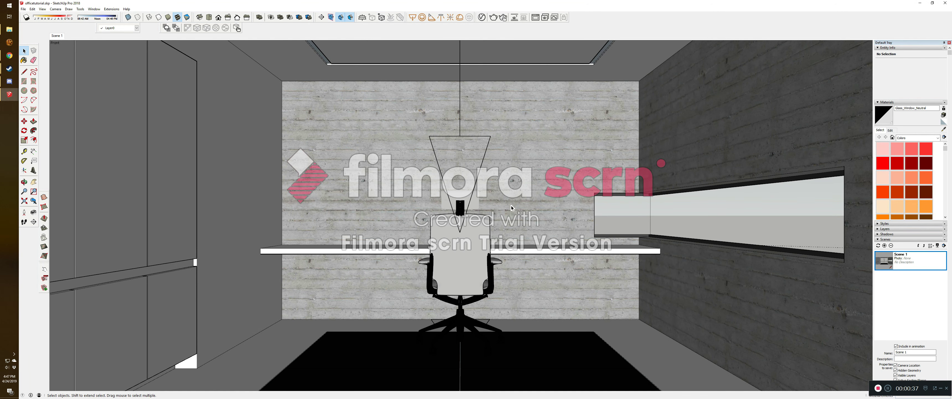
Step: Look over the furniture beside the room: desk lamp, monitor, laptop, plants and spare chair
middle_drag(526, 216, 521, 263)
scroll(523, 216, down, 2)
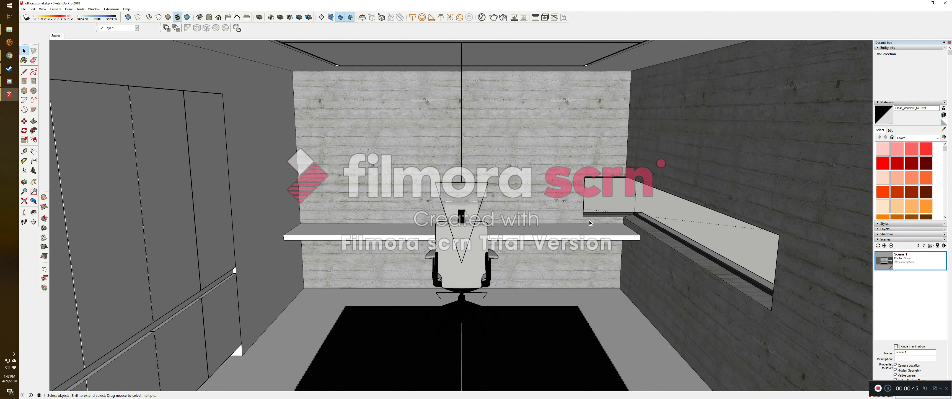
scroll(456, 207, down, 1)
scroll(529, 223, down, 6)
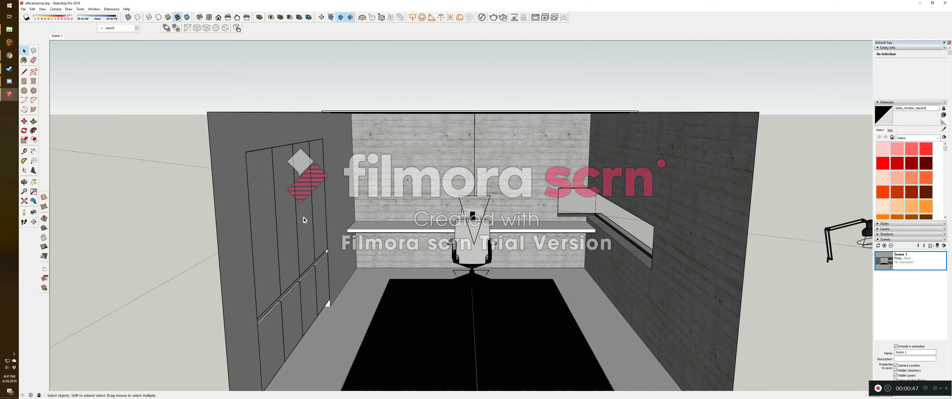
middle_drag(528, 226, 547, 289)
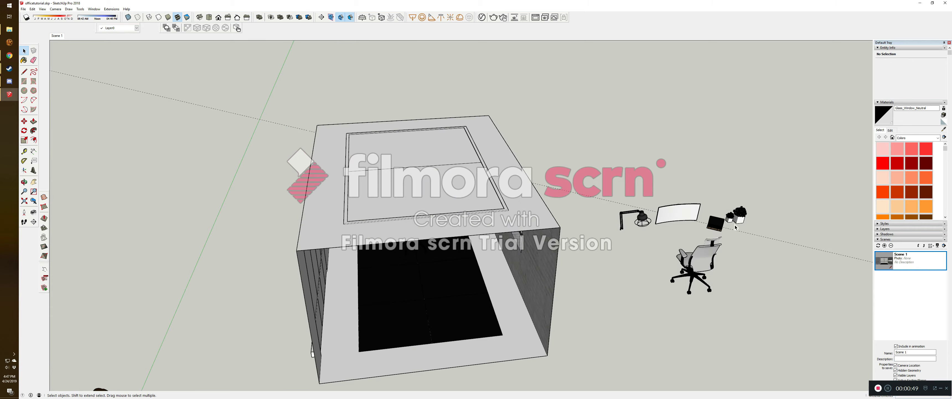
scroll(732, 244, up, 4)
middle_drag(659, 269, 388, 258)
scroll(388, 259, down, 2)
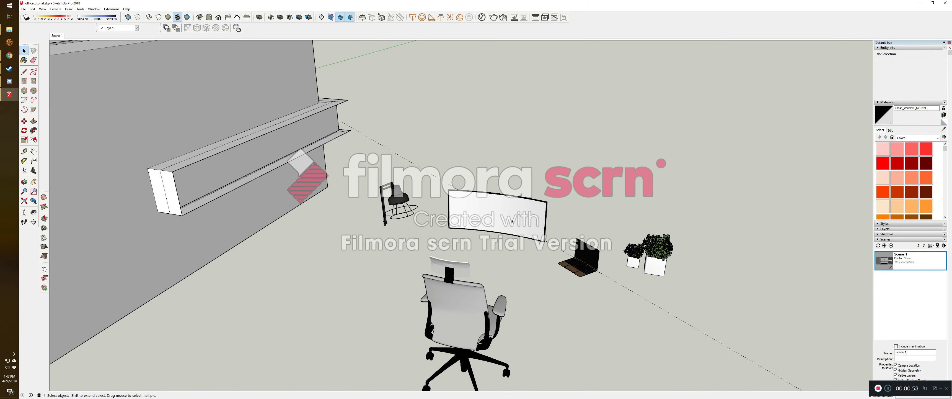
scroll(518, 224, up, 2)
middle_drag(536, 229, 667, 247)
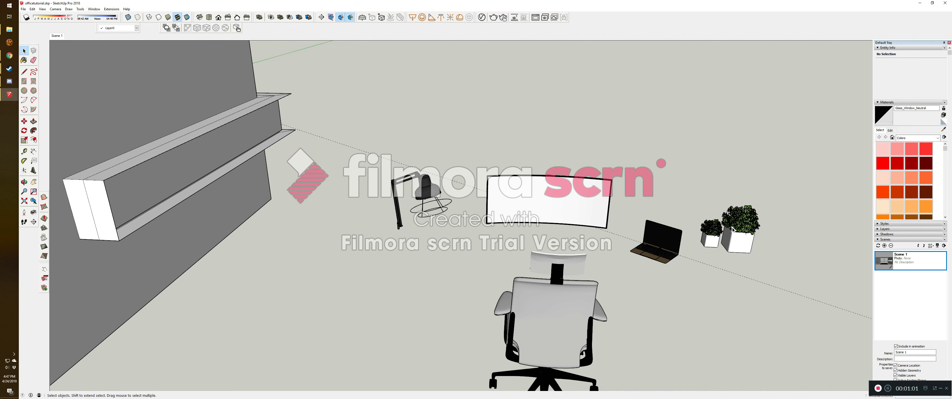
Step: Open the desk lamp component and examine the light placed inside its shade from several sides
middle_drag(447, 195, 399, 151)
scroll(398, 150, up, 5)
click(386, 221)
mouse_move(387, 222)
middle_down()
mouse_move(391, 212)
mouse_move(395, 222)
middle_up()
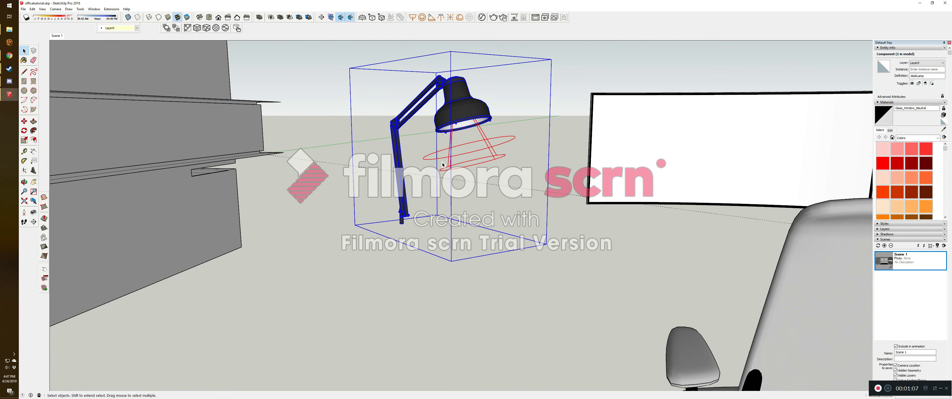
scroll(458, 192, up, 6)
middle_drag(479, 189, 478, 179)
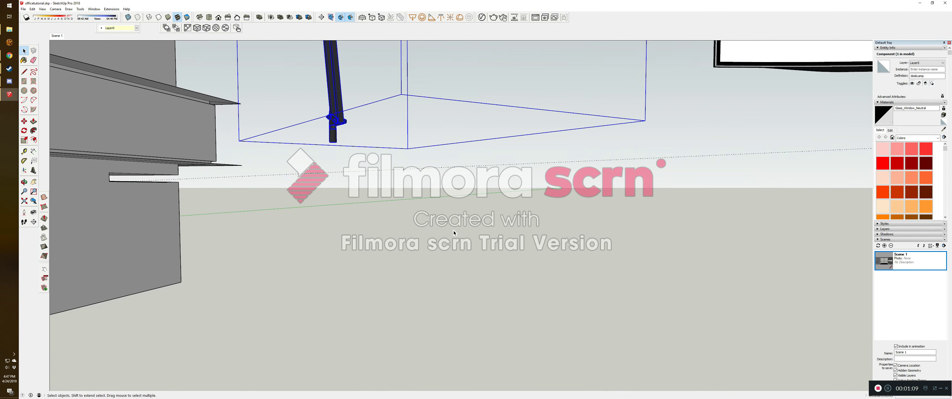
scroll(455, 232, down, 6)
scroll(463, 116, up, 5)
double_click(463, 116)
mouse_move(463, 116)
middle_down()
mouse_move(463, 91)
mouse_move(475, 111)
middle_up()
double_click(463, 92)
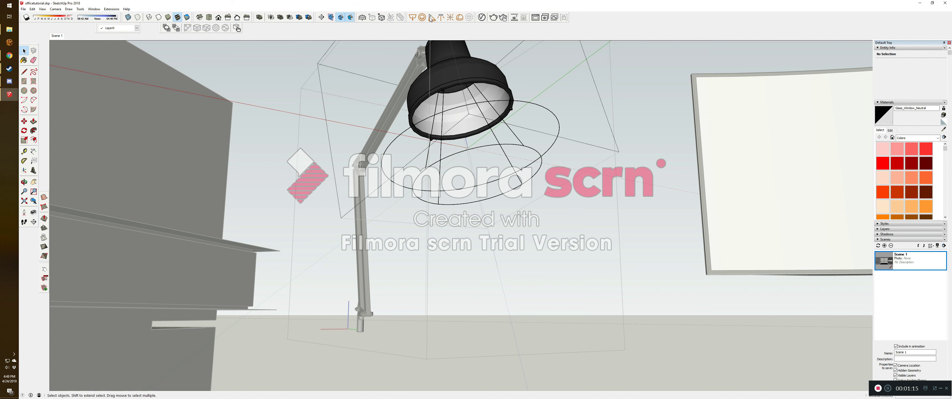
mouse_move(529, 148)
middle_down()
mouse_move(497, 102)
mouse_move(528, 150)
middle_up()
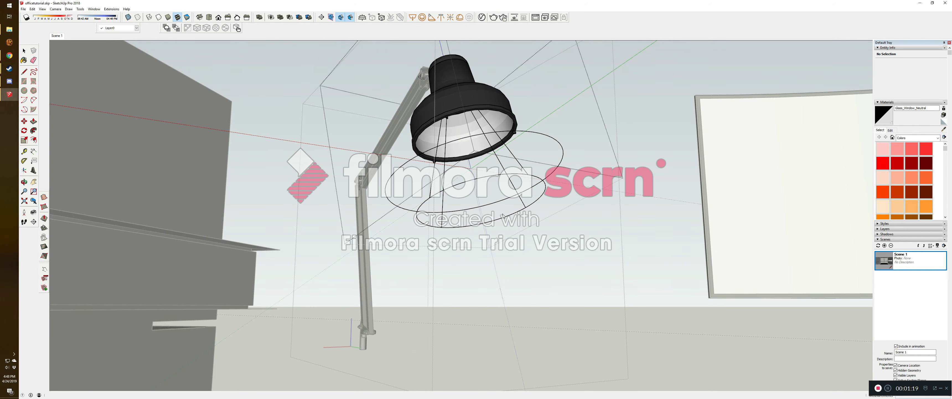
middle_drag(503, 216, 497, 192)
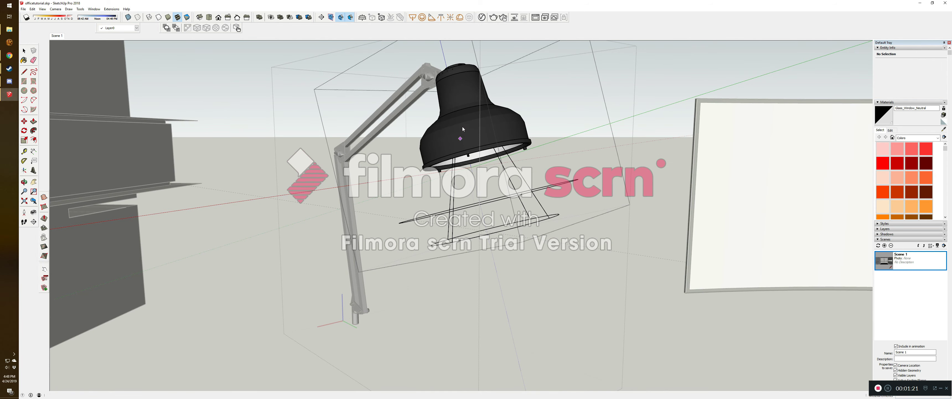
middle_drag(473, 150, 311, 204)
key(space)
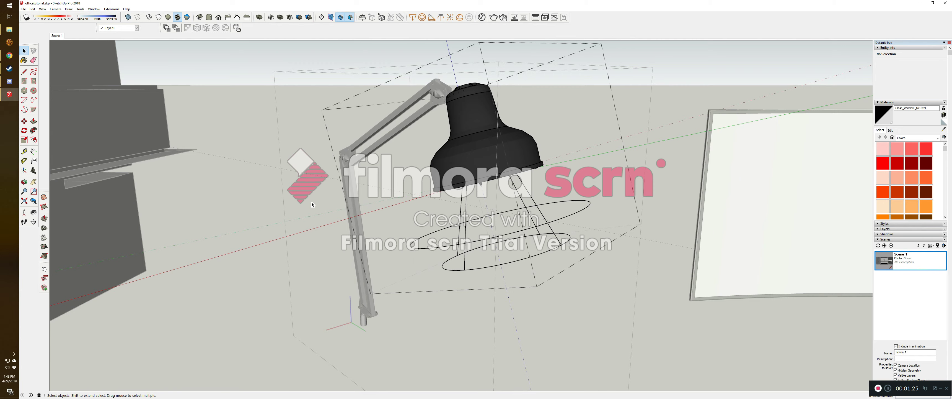
Step: Close the lamp component and delete the spare chair standing outside the room
click(230, 190)
scroll(237, 190, down, 9)
click(624, 120)
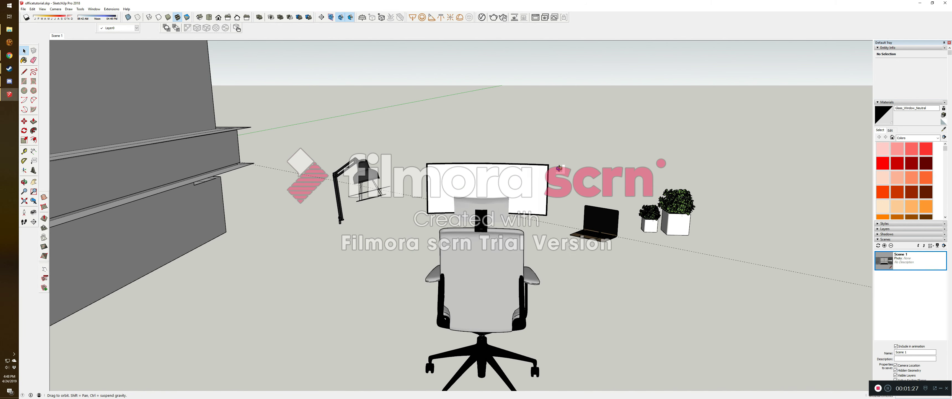
middle_drag(559, 168, 385, 329)
click(385, 329)
key(Delete)
Step: Select the desk lamp, monitor, laptop and both plants outside the room and move them together onto the desk
middle_drag(757, 200, 491, 113)
drag(489, 110, 851, 301)
middle_drag(659, 233, 657, 275)
key(m)
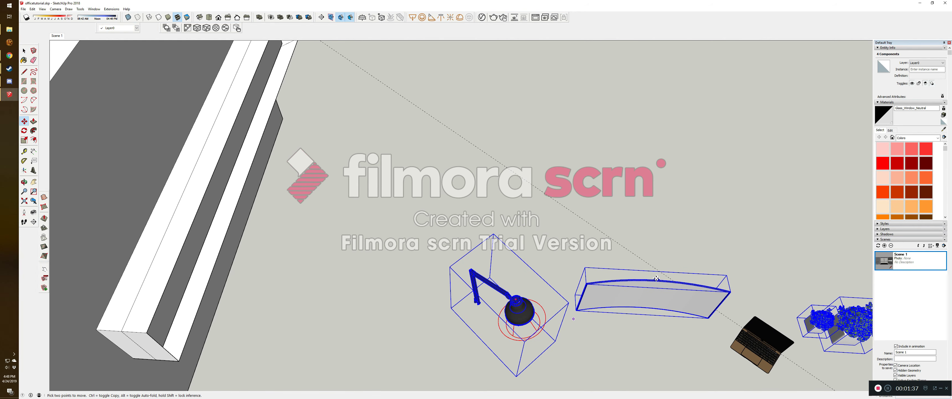
click(657, 278)
scroll(668, 274, down, 7)
middle_drag(566, 299, 515, 116)
scroll(414, 222, up, 10)
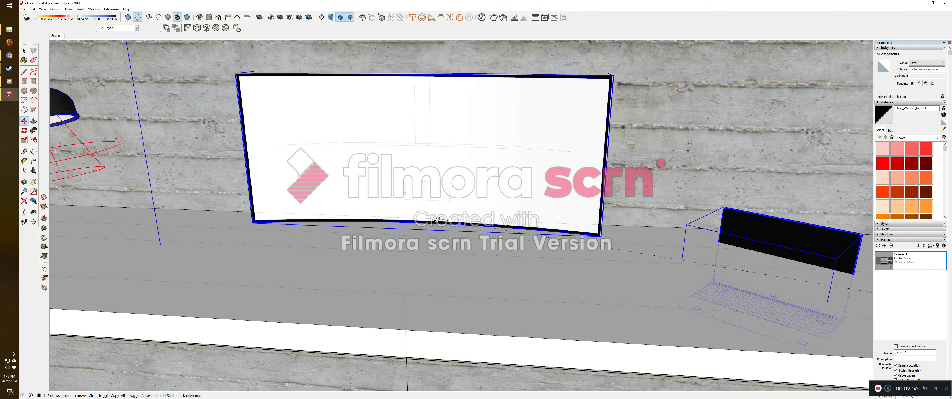
Step: Adjust the five desk items' position on the desktop along the green axis and deselect them
scroll(410, 200, down, 2)
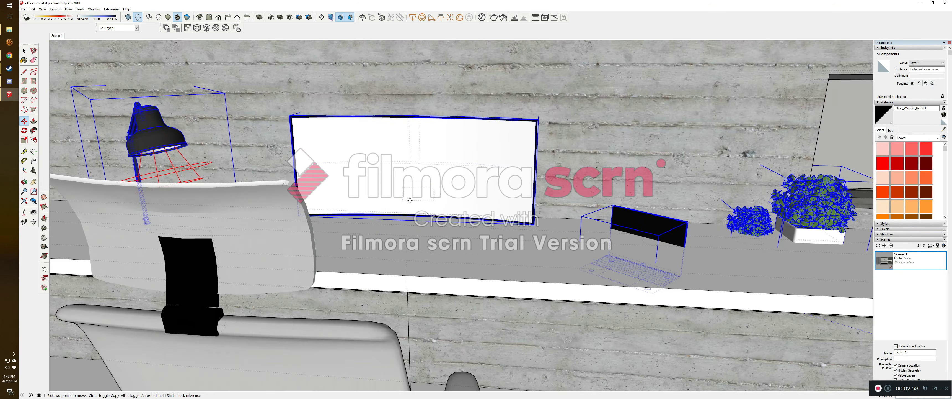
scroll(410, 200, down, 3)
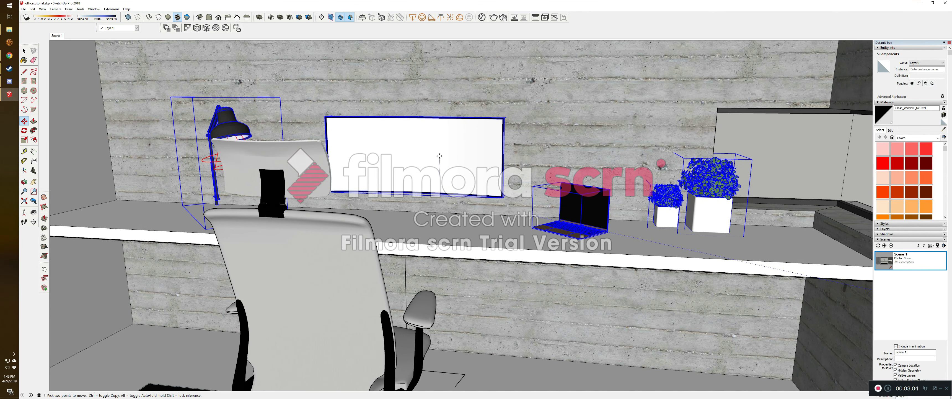
middle_drag(439, 156, 412, 150)
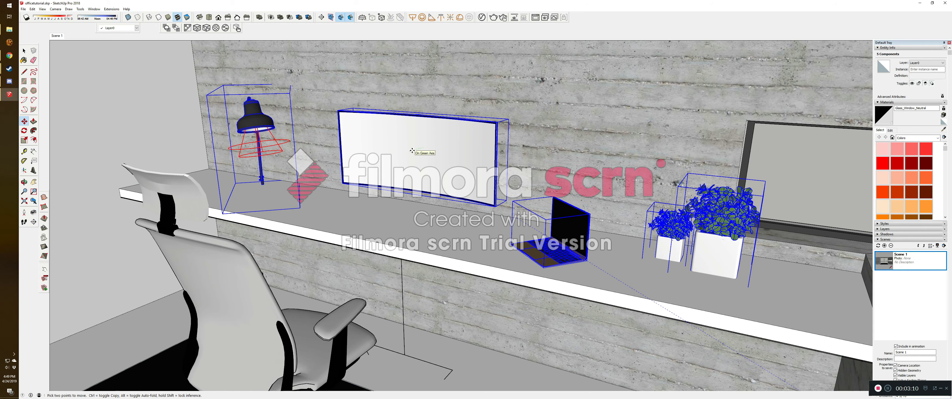
click(412, 150)
key(space)
key(ctrl+t)
middle_drag(392, 164, 368, 204)
scroll(584, 214, up, 4)
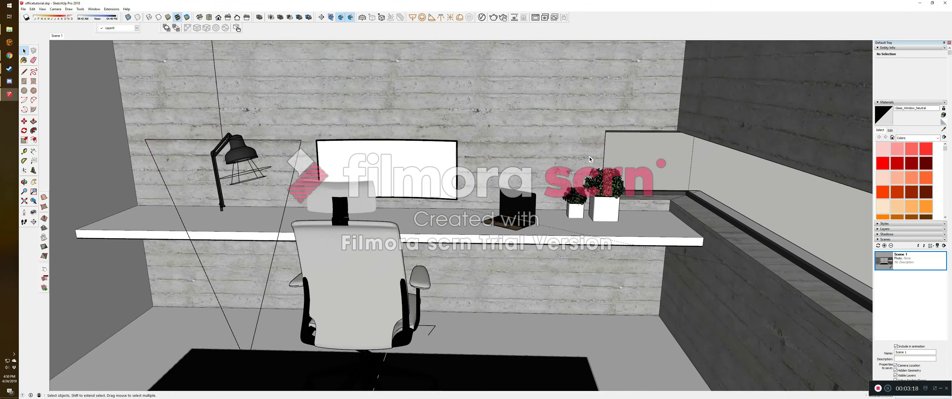
Step: Move both potted plants along the desk toward the window wall, away from the laptop, and check the arrangement
click(584, 213)
shift+click(599, 225)
key(m)
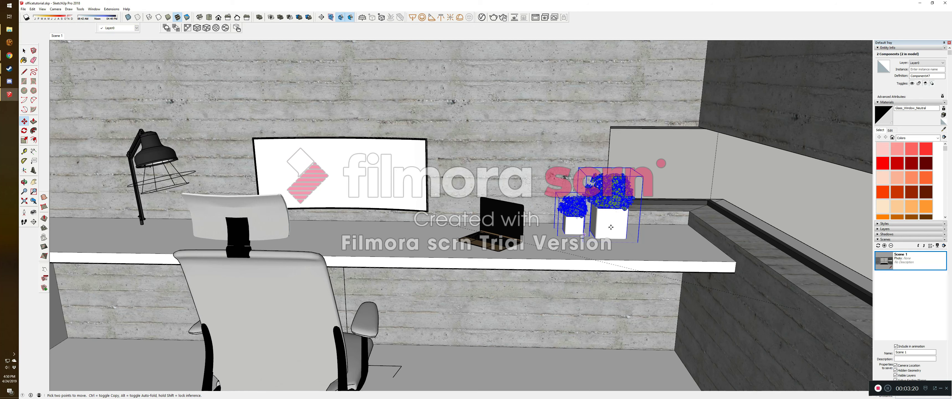
click(601, 225)
click(672, 225)
key(space)
click(653, 212)
scroll(653, 212, down, 4)
scroll(653, 212, up, 4)
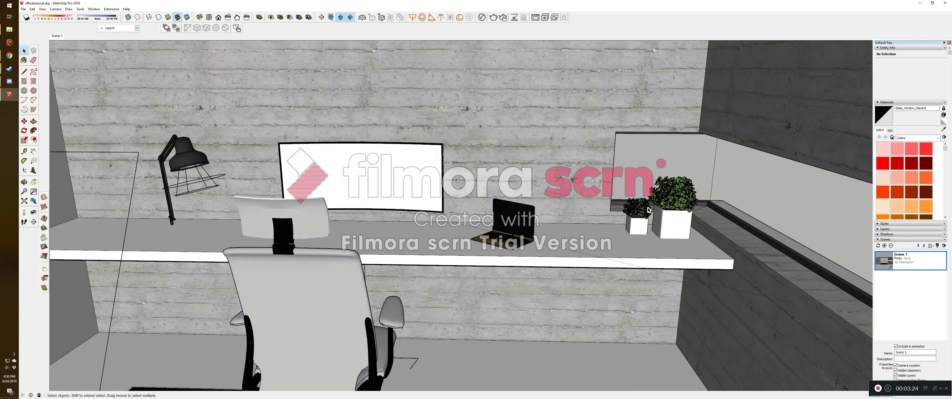
middle_drag(615, 221, 631, 222)
scroll(630, 221, down, 3)
middle_drag(536, 236, 262, 240)
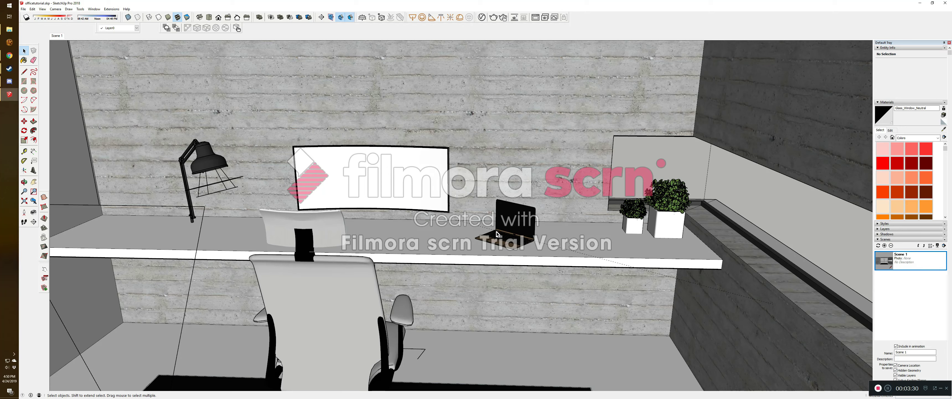
Step: Select the laptop on the desk and sample the bronze anodized aluminum material from its body
scroll(459, 240, up, 2)
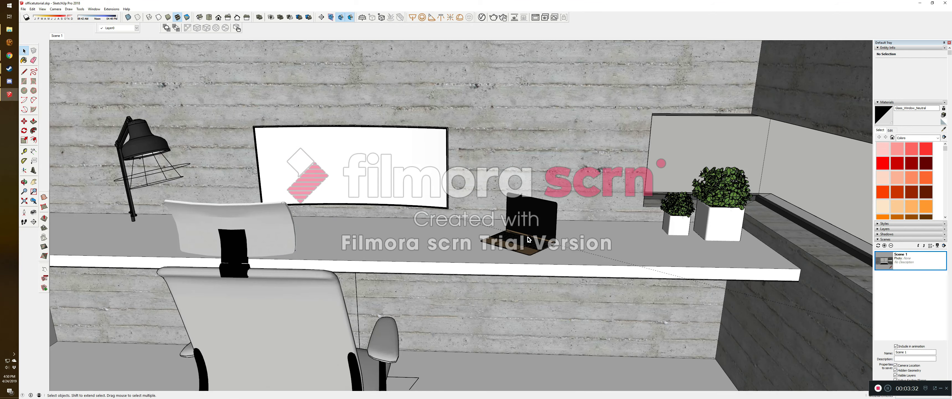
scroll(529, 239, up, 6)
middle_drag(557, 254, 482, 305)
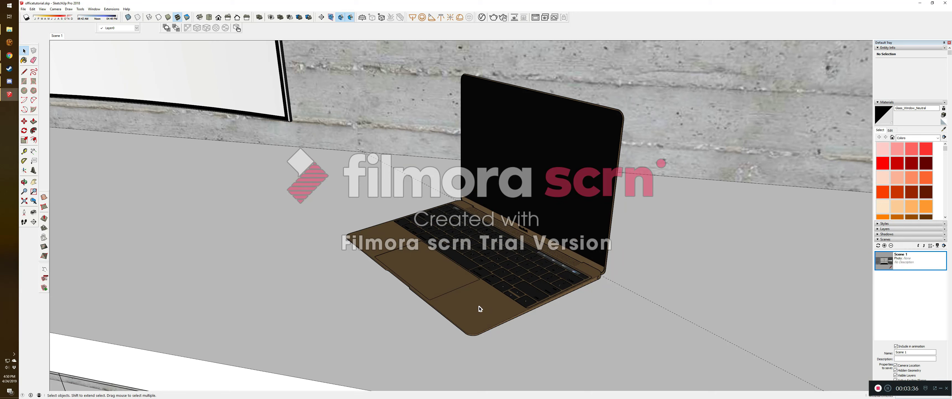
click(480, 308)
key(b)
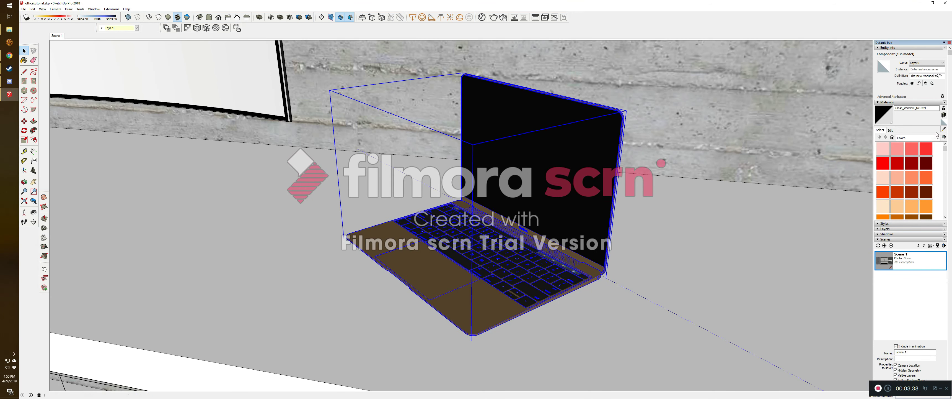
alt+click(494, 292)
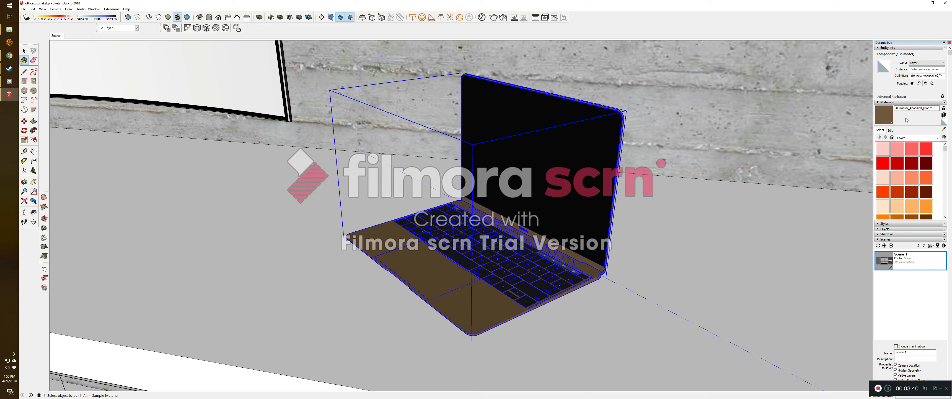
scroll(513, 281, down, 5)
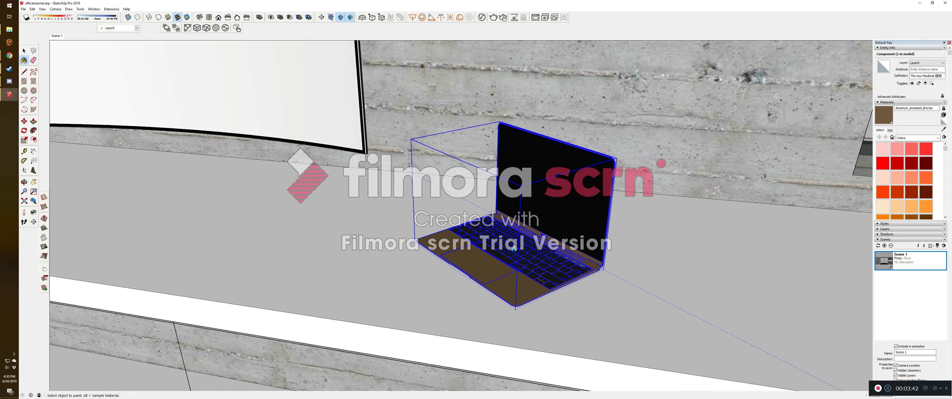
scroll(579, 227, down, 5)
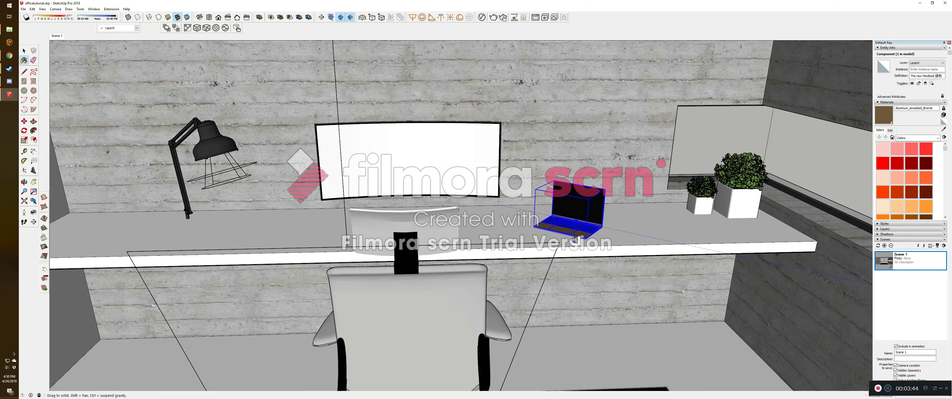
Step: Open the monitor component for editing and select its curved screen surface
key(space)
click(436, 151)
scroll(432, 144, up, 3)
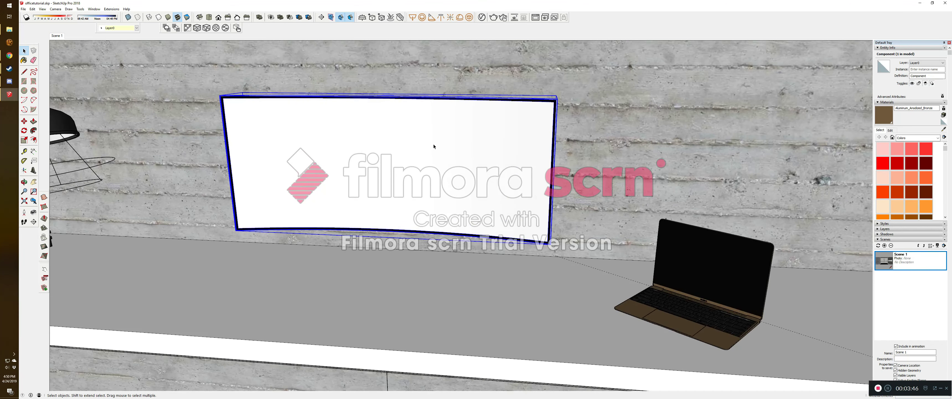
double_click(433, 142)
click(439, 144)
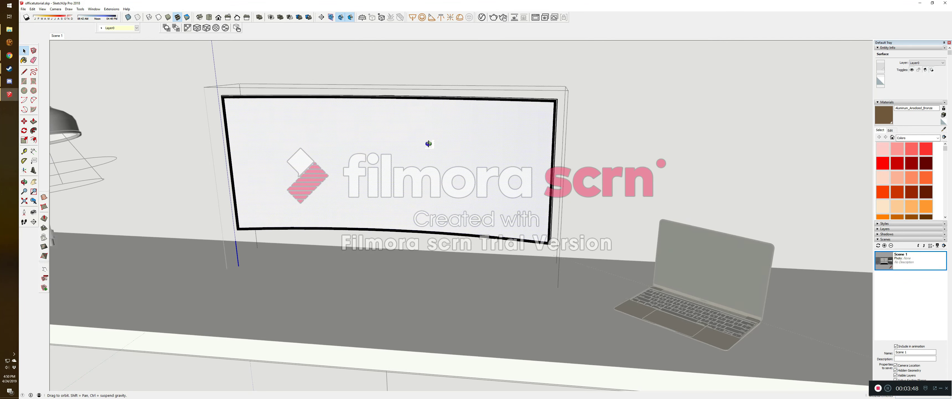
middle_drag(425, 144, 377, 150)
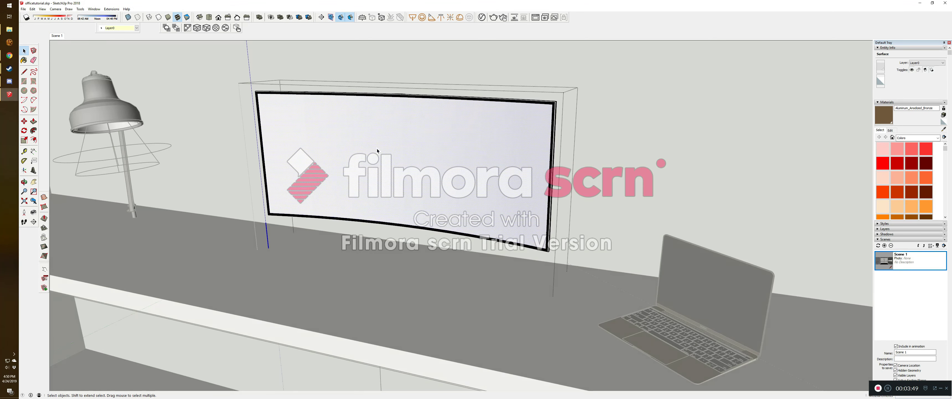
Step: Sample the monitor screen's white material and review its settings in the V-Ray Asset Editor
click(944, 130)
click(469, 128)
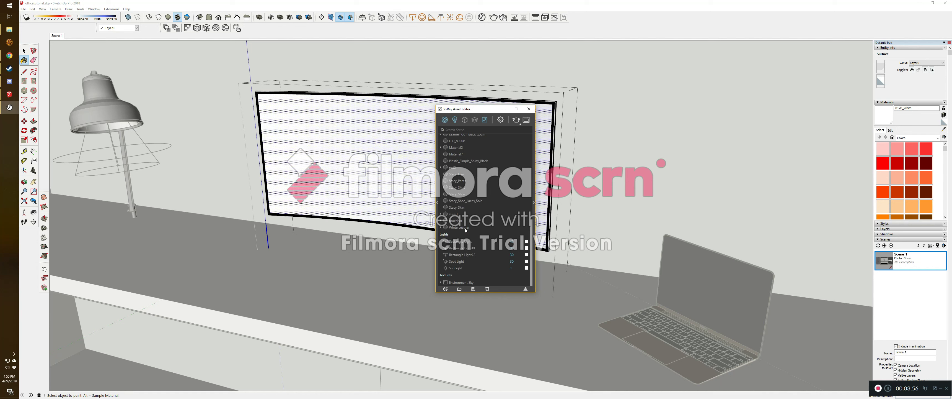
click(437, 211)
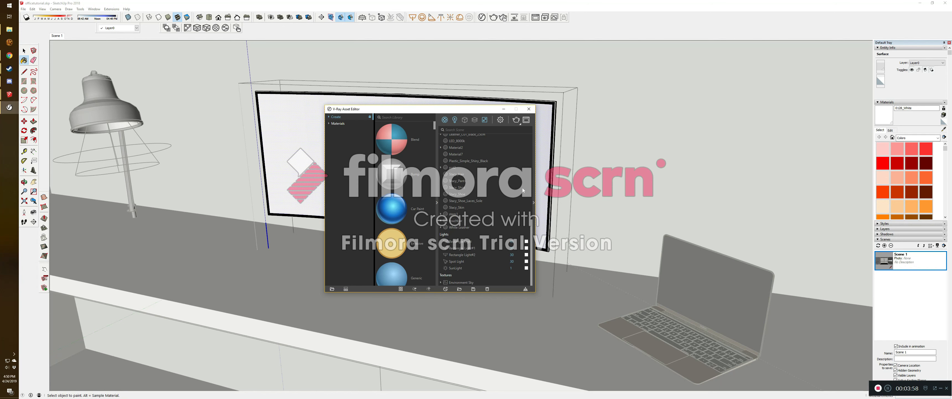
click(534, 207)
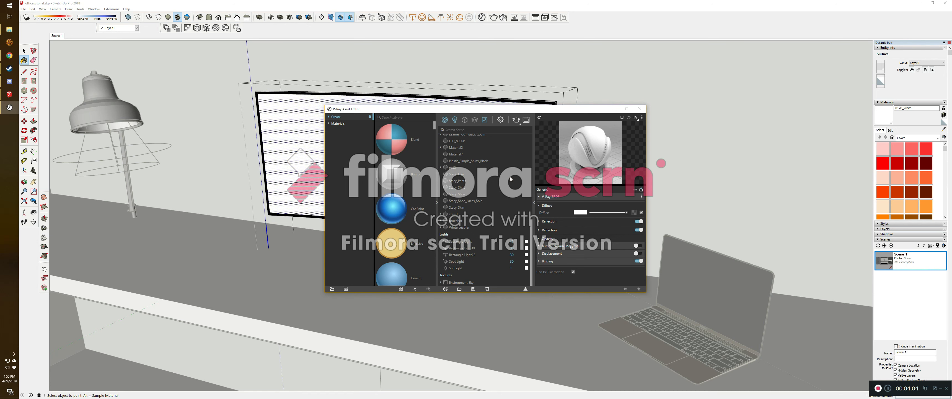
scroll(810, 140, up, 1)
click(887, 114)
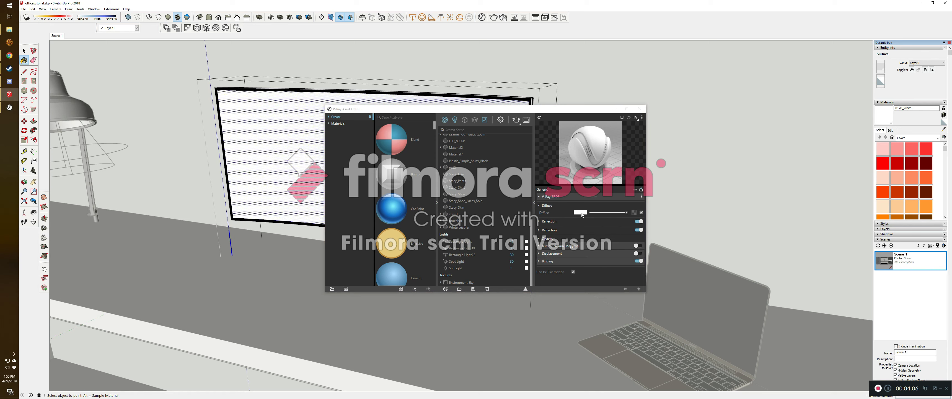
click(614, 109)
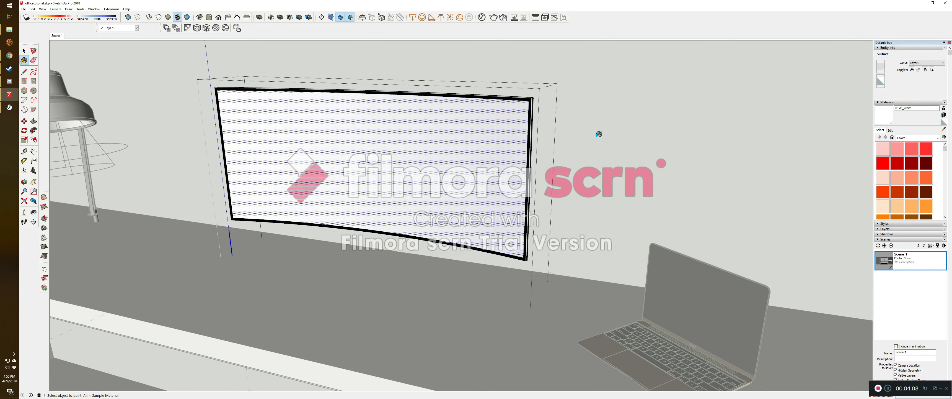
Step: Close the monitor component and shift the monitor slightly along the desk toward the lamp, leaving it deselected
mouse_move(362, 220)
middle_down()
mouse_move(443, 206)
mouse_move(456, 188)
mouse_move(472, 193)
middle_up()
scroll(447, 198, down, 4)
scroll(486, 192, down, 3)
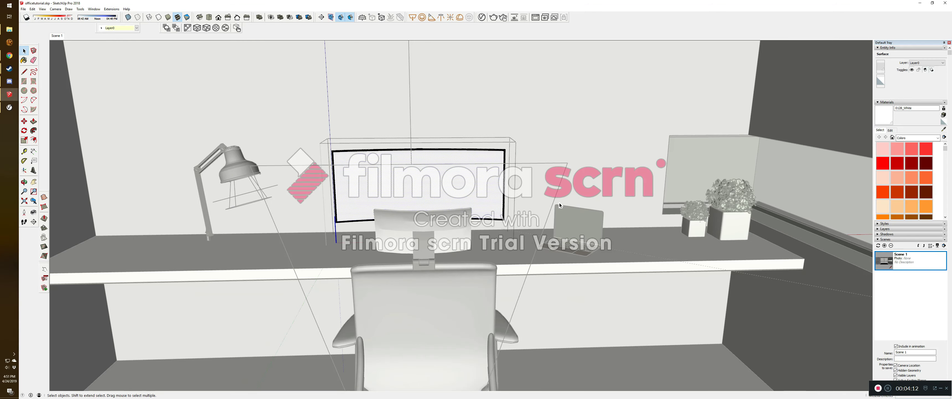
click(569, 121)
click(572, 113)
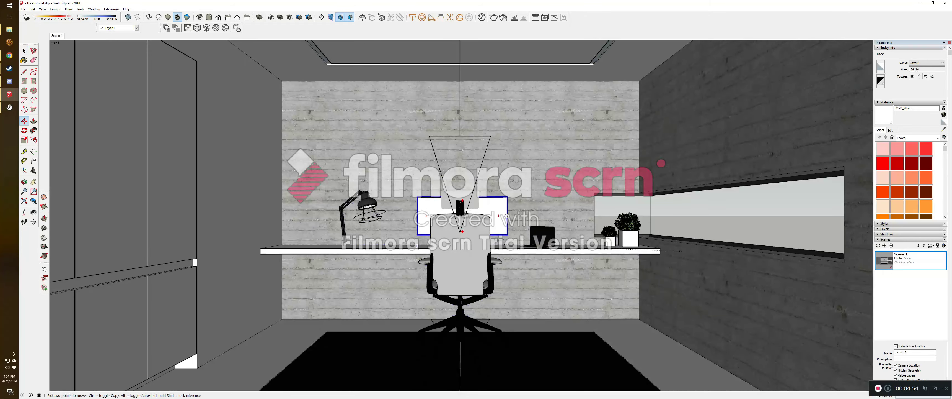
click(508, 216)
click(505, 215)
key(space)
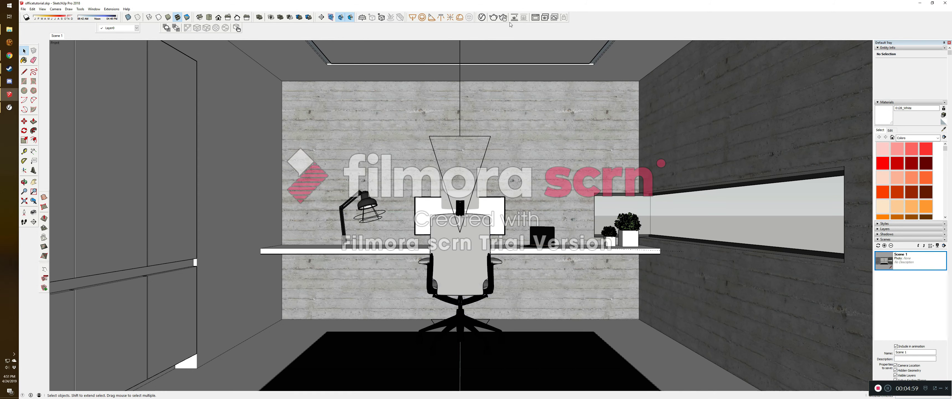
Step: Run a V-Ray test render of the office view, stop it and close the frame buffer
click(494, 17)
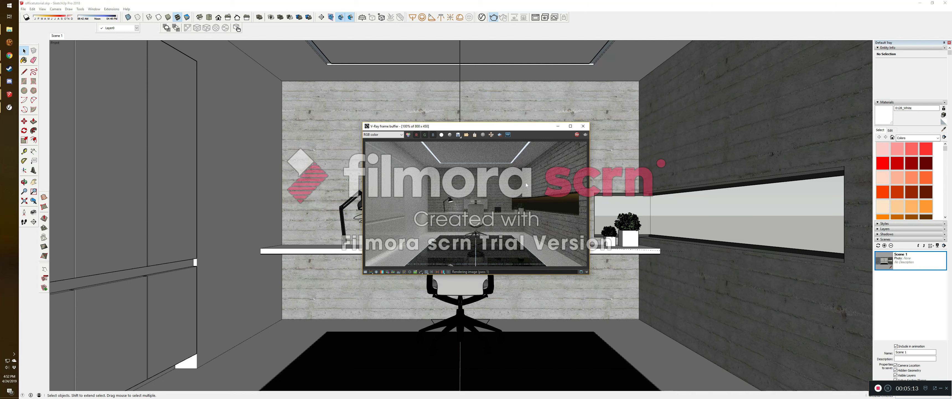
click(577, 136)
click(583, 126)
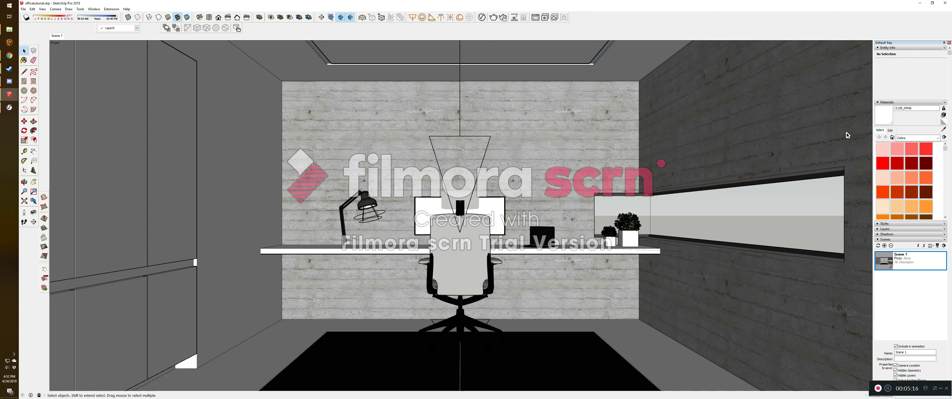
Step: Sample the monitor screen's Material2, set its emissive color to white and darken its emissive transparency to gray
click(944, 129)
click(493, 202)
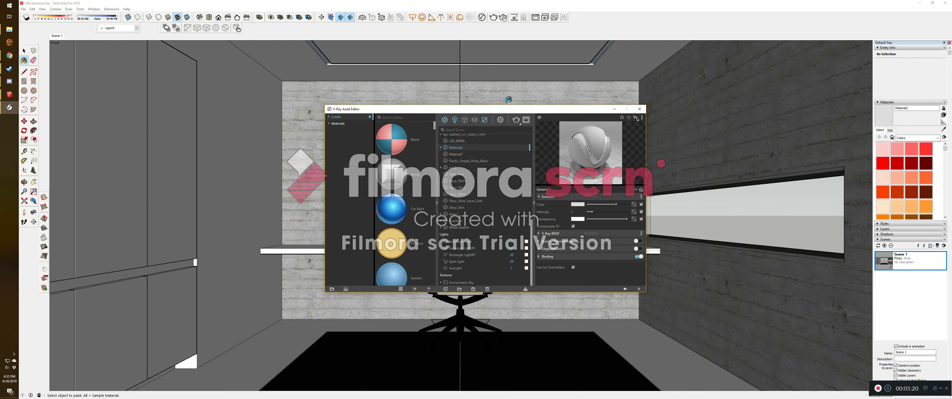
drag(496, 109, 275, 114)
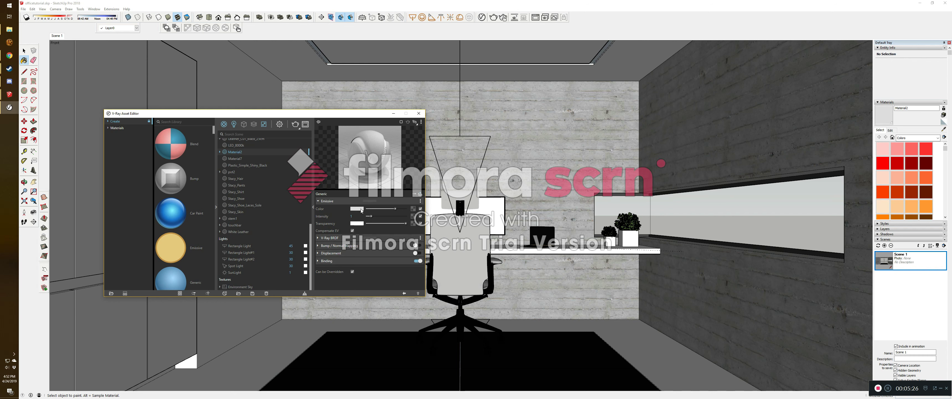
mouse_move(394, 210)
mouse_down()
mouse_move(405, 211)
mouse_move(387, 222)
mouse_up()
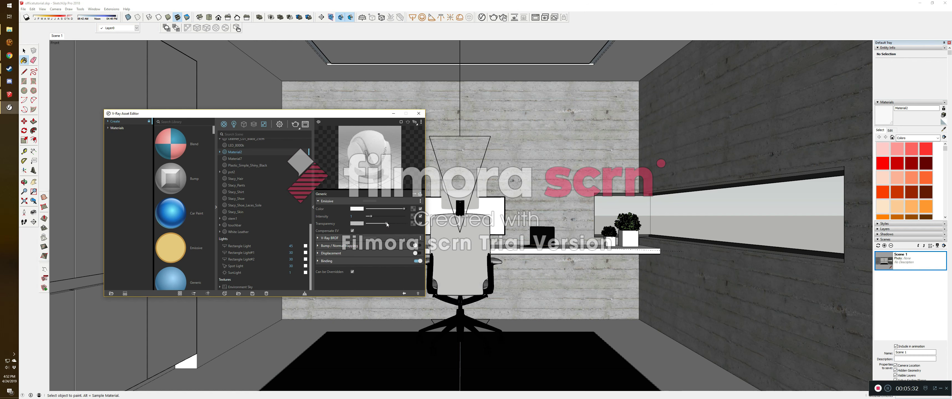
Step: Render the office again to check the changed screen emission, and close the frame buffer
click(394, 113)
click(493, 17)
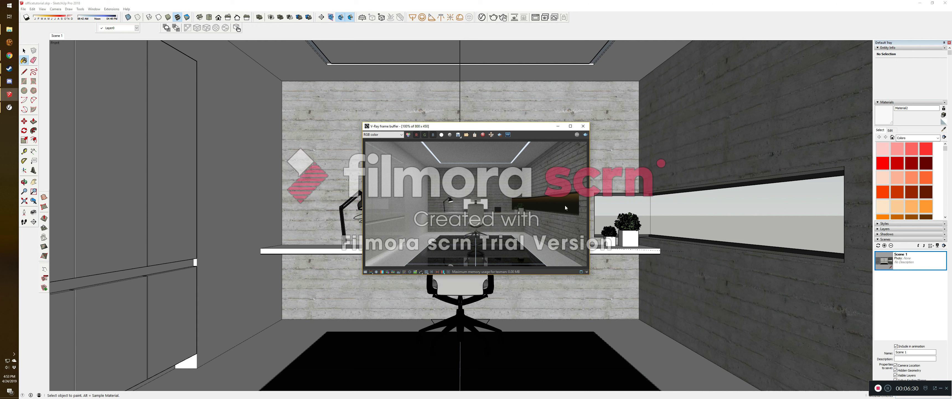
click(583, 126)
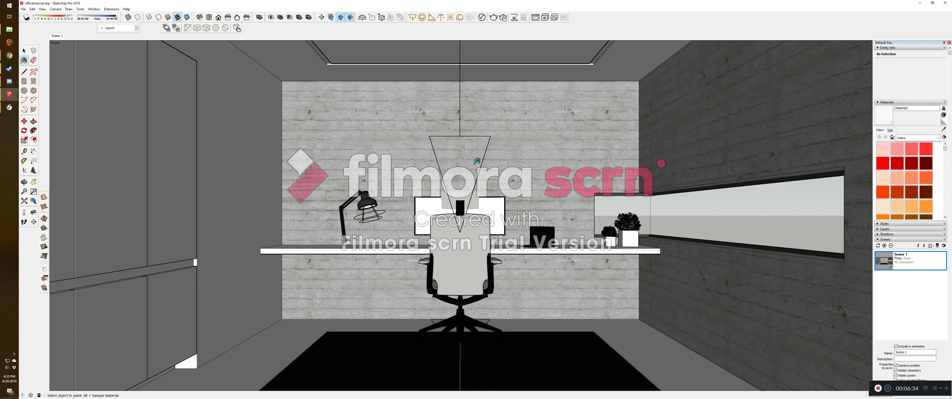
Step: Place a V-Ray dome light on the ground outside the room, beside the window wall
scroll(477, 161, down, 6)
middle_drag(507, 165, 411, 207)
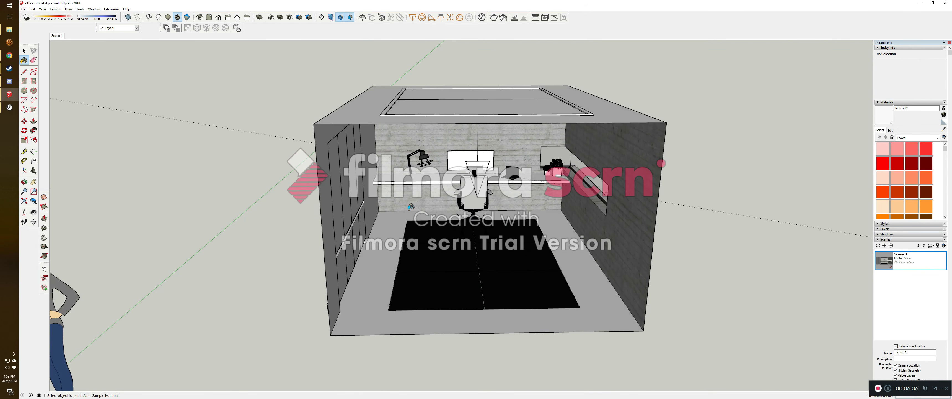
scroll(411, 207, down, 5)
scroll(666, 194, up, 2)
click(459, 18)
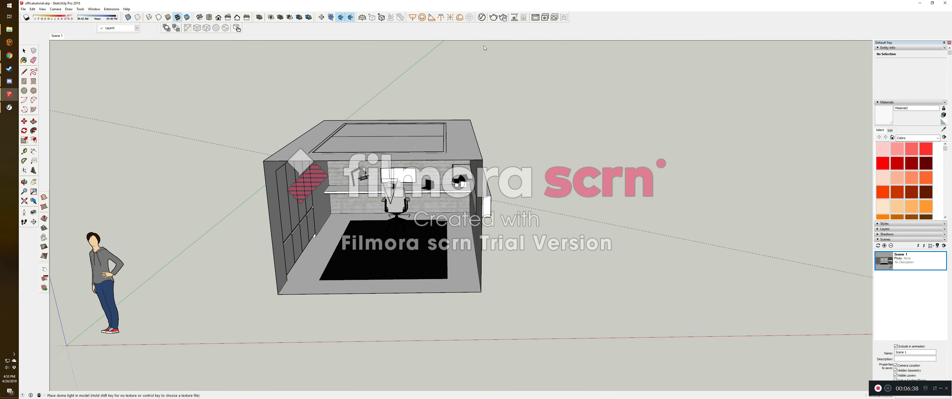
click(578, 239)
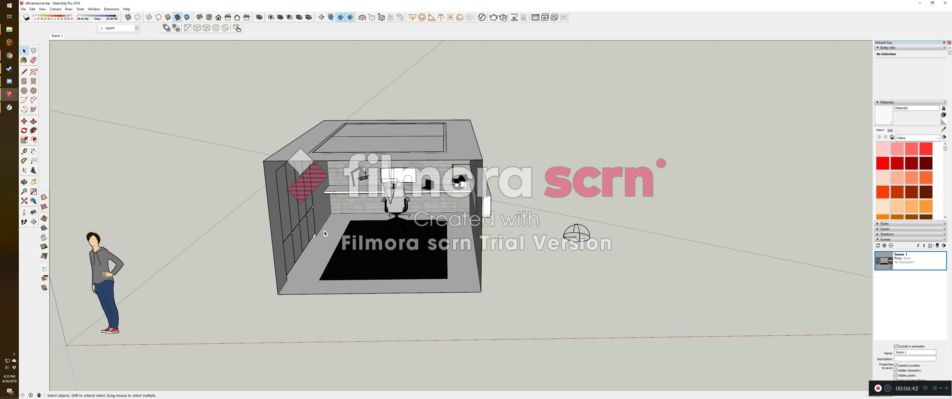
Step: Set the dome light's intensity to 20 in the V-Ray Asset Editor
click(482, 17)
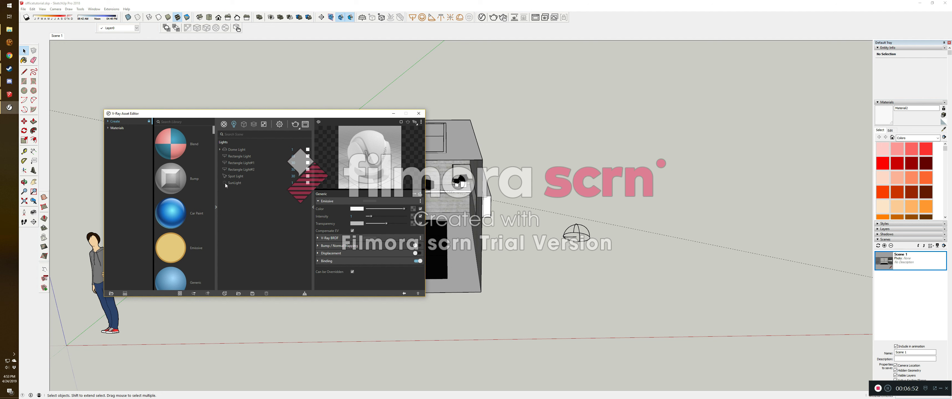
click(238, 150)
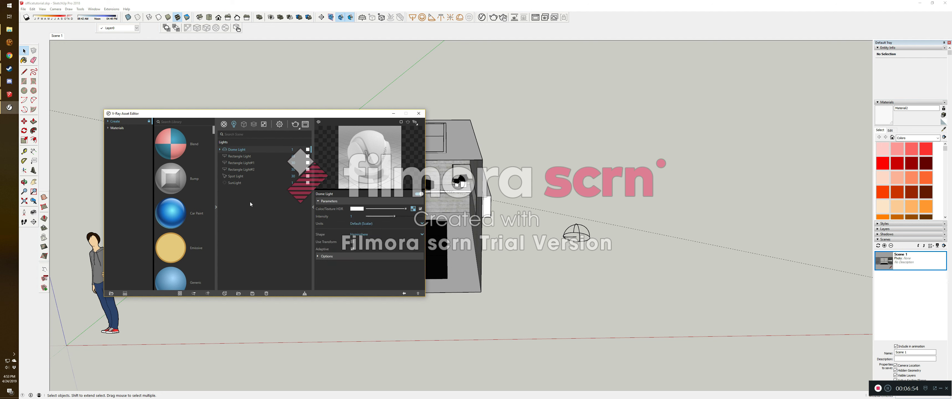
click(357, 215)
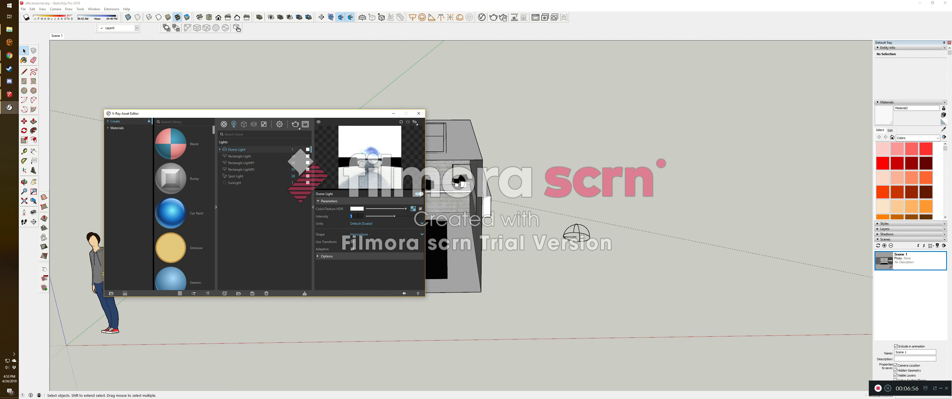
text(20)
key(Return)
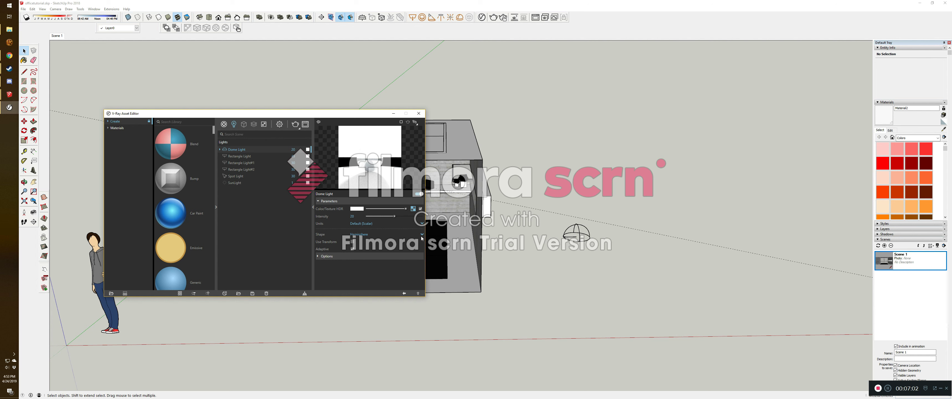
Step: Replace the dome light's texture image with hansaplatz_16k.hdr from the HDRI folder
click(413, 208)
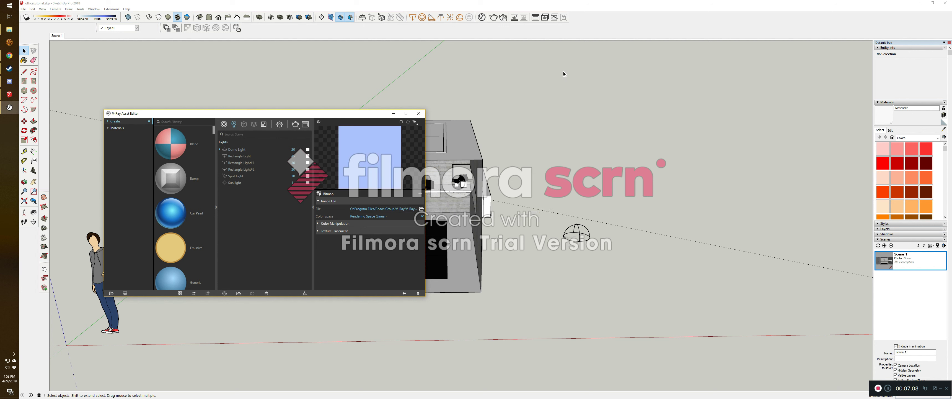
click(421, 208)
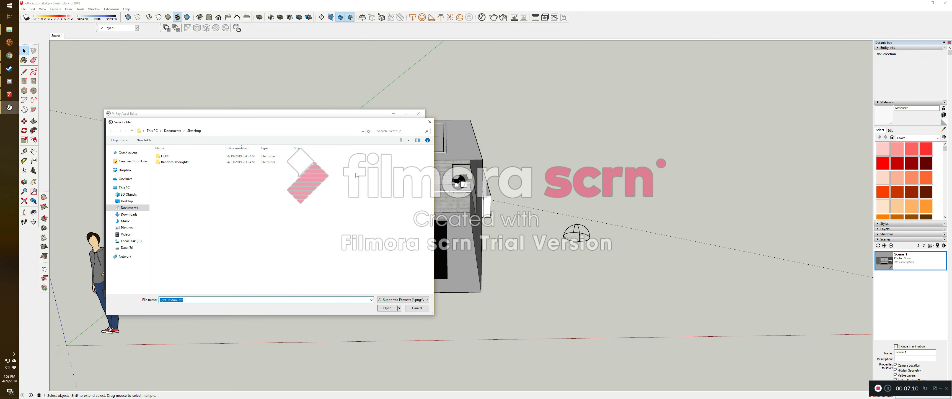
double_click(165, 156)
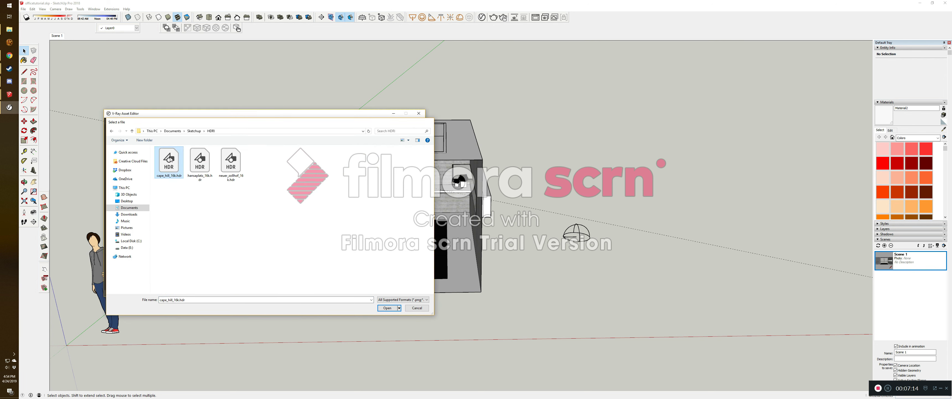
double_click(200, 162)
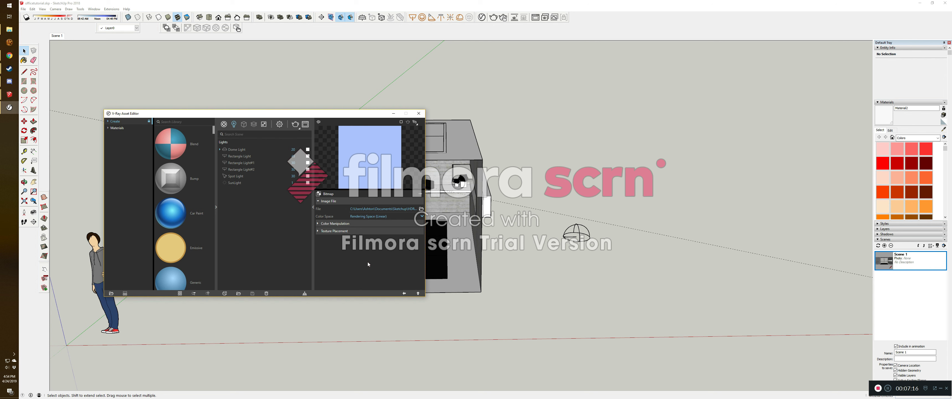
Step: Change the dome light's shape to Sphere in the V-Ray Asset Editor and close the editor
click(404, 293)
click(359, 234)
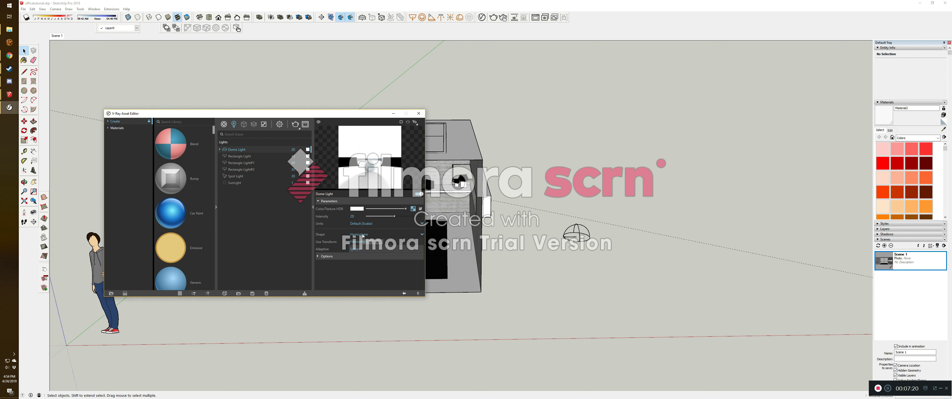
click(359, 250)
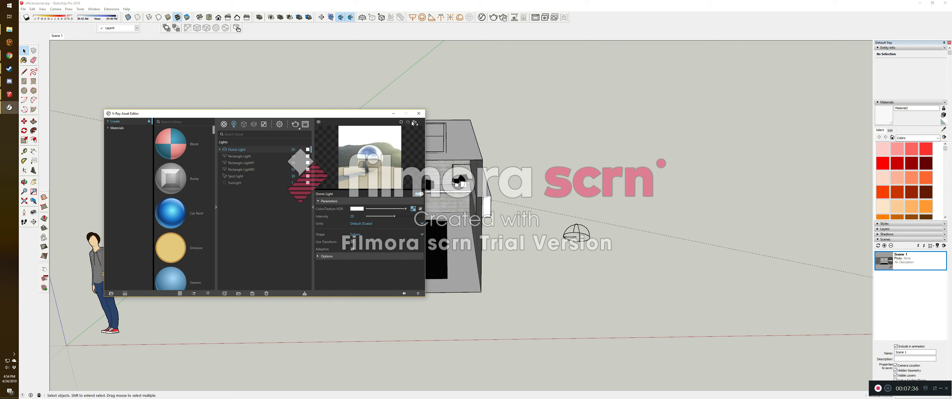
click(419, 113)
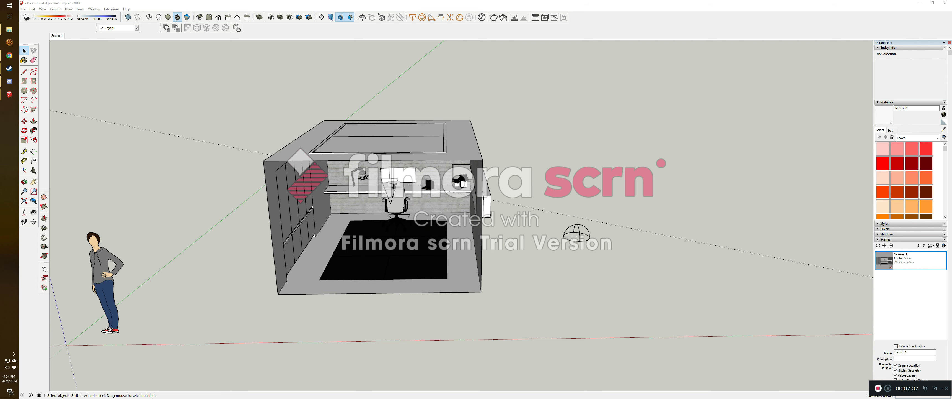
Step: Restore the Scene 1 camera view, render the office with the HDRI dome light, and close the frame buffer
double_click(883, 266)
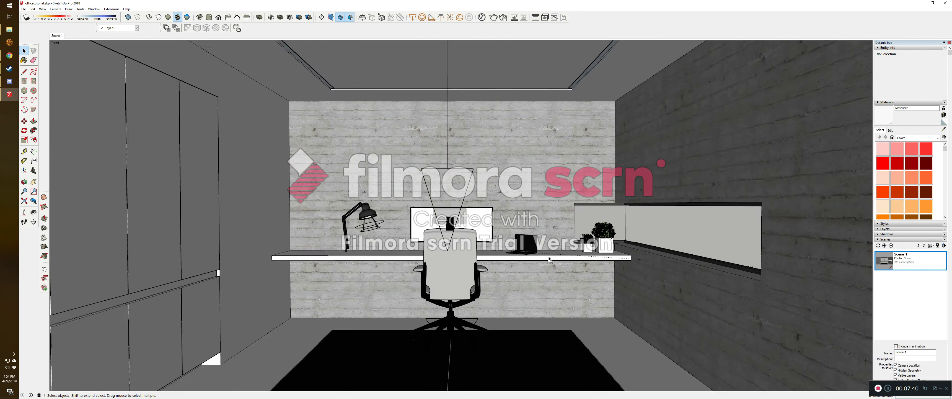
click(494, 17)
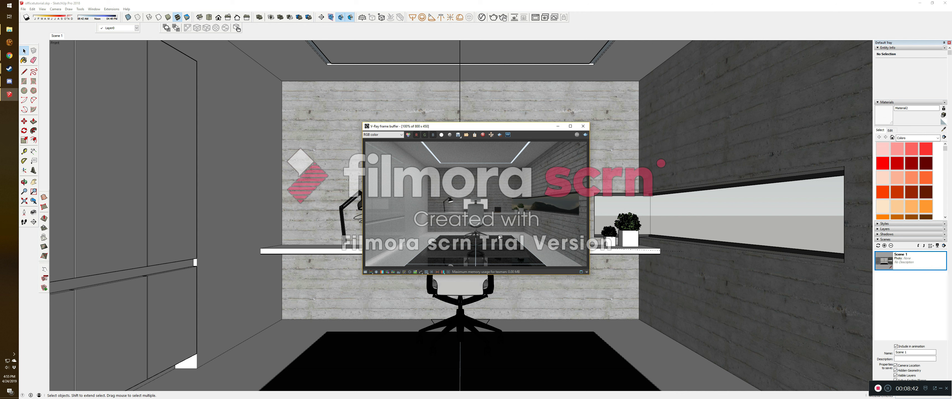
click(584, 130)
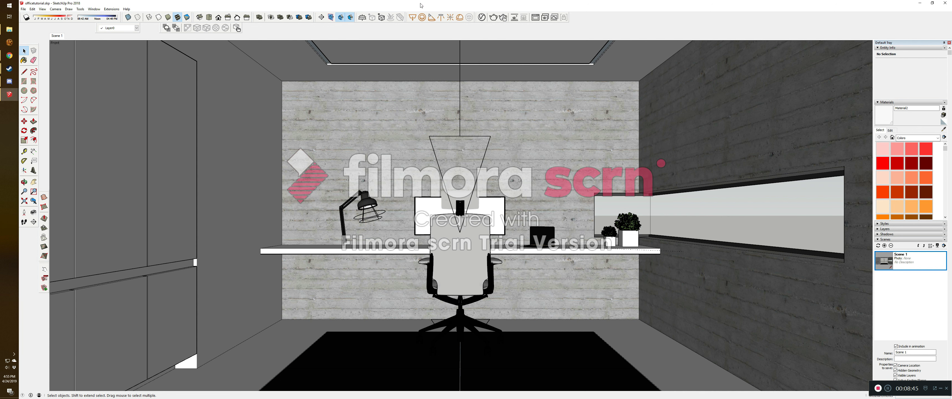
Step: Add the Concrete Flooring H01 material from V-Ray's Concrete library and paint it onto the office floor
click(481, 17)
click(116, 127)
click(120, 155)
scroll(177, 184, down, 2)
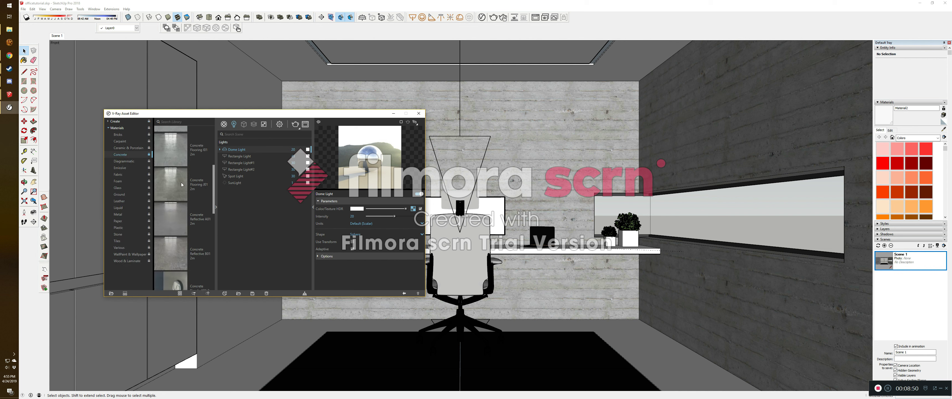
drag(173, 192, 255, 221)
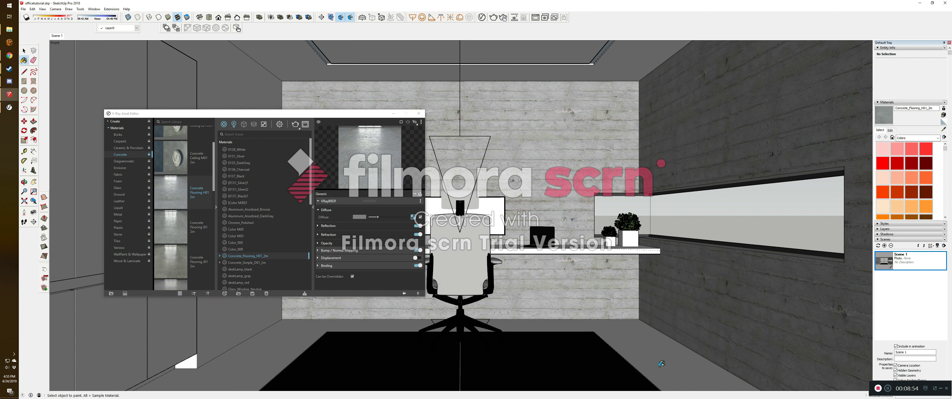
click(660, 366)
Step: Set the concrete flooring material's texture width to 48 and return to the Select tool
click(891, 130)
double_click(893, 194)
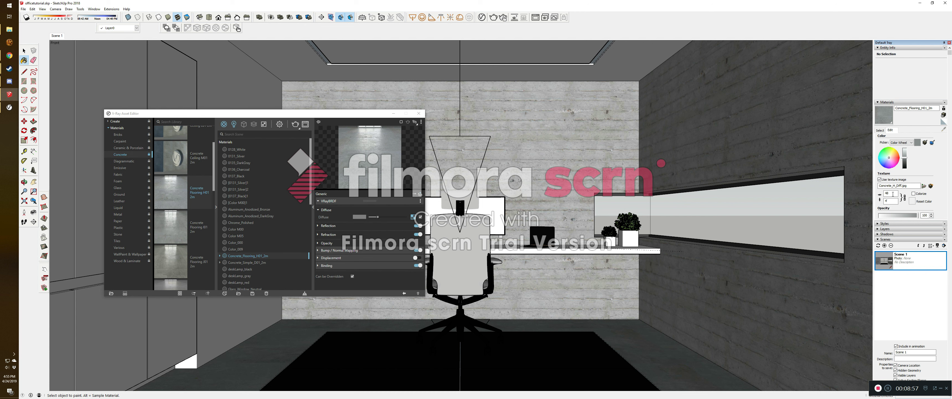
text(48)
key(Return)
click(24, 50)
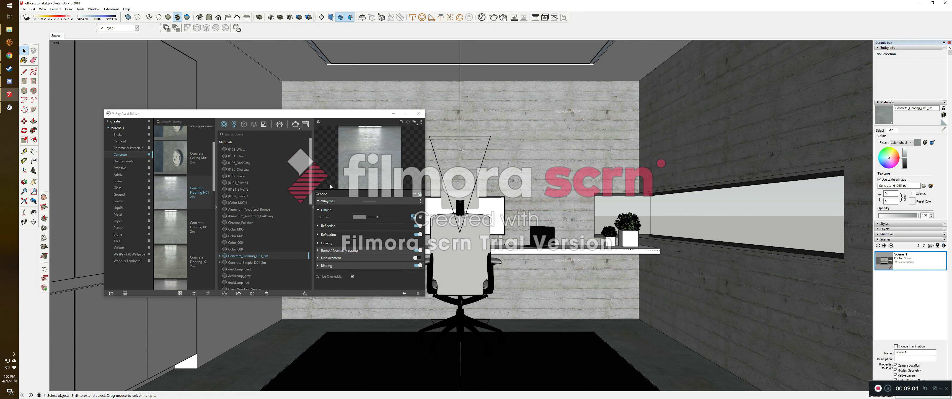
Step: Run a test render of the office with the concrete floor, move the frame buffer aside, and stop the render
click(393, 113)
click(494, 17)
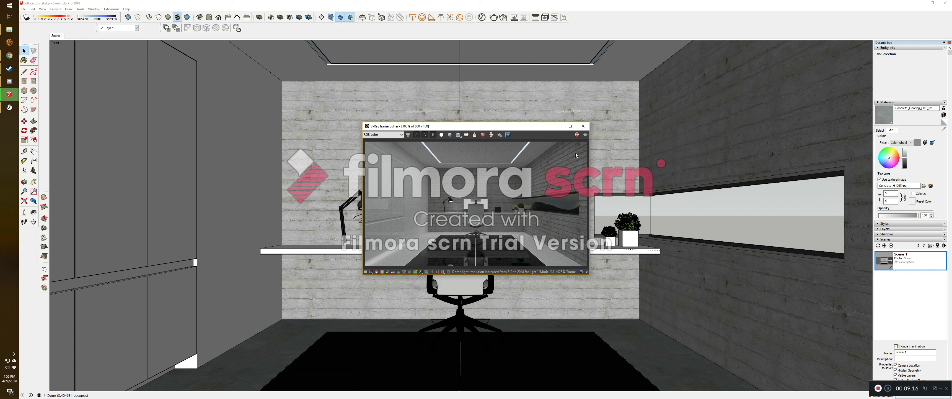
drag(495, 128, 771, 53)
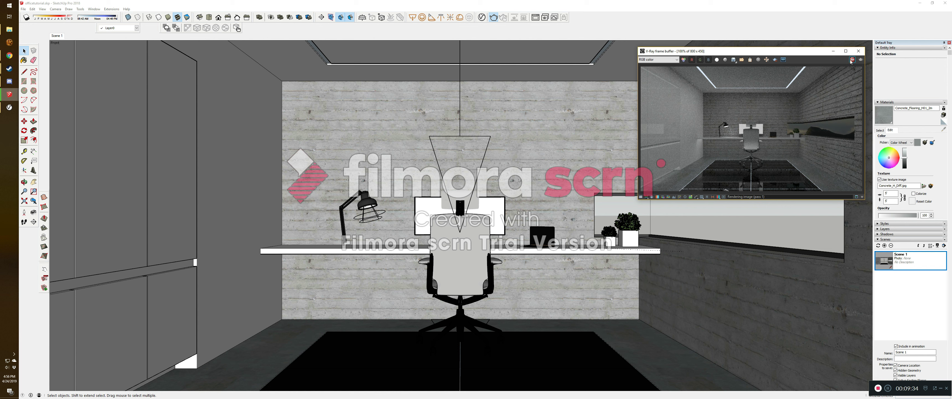
click(493, 17)
Step: Raise the render quality to Very High in the V-Ray render settings
click(481, 17)
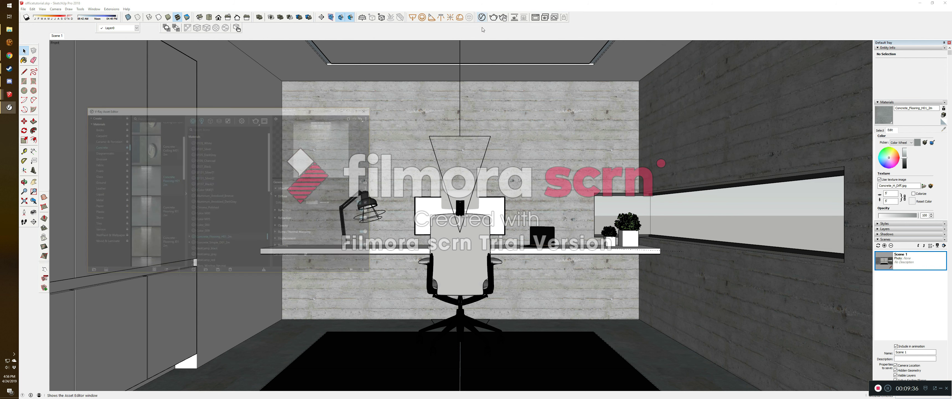
click(279, 125)
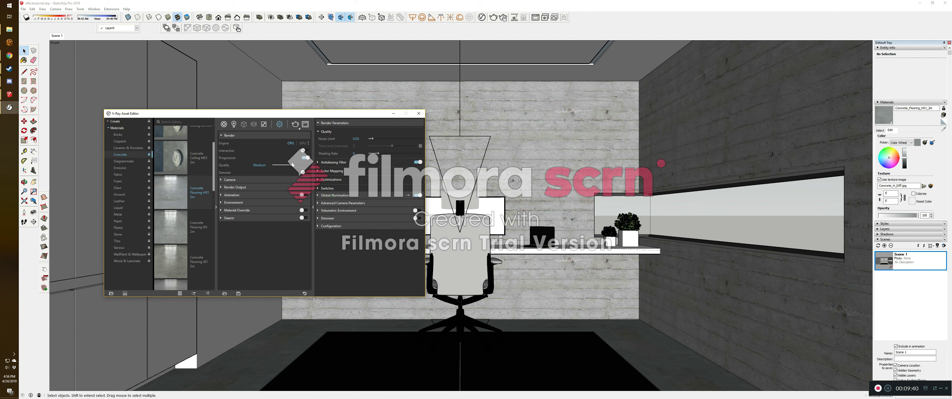
drag(292, 164, 320, 170)
Step: Set the render output image size to 1920 x 1080
click(237, 188)
double_click(282, 201)
text(1)
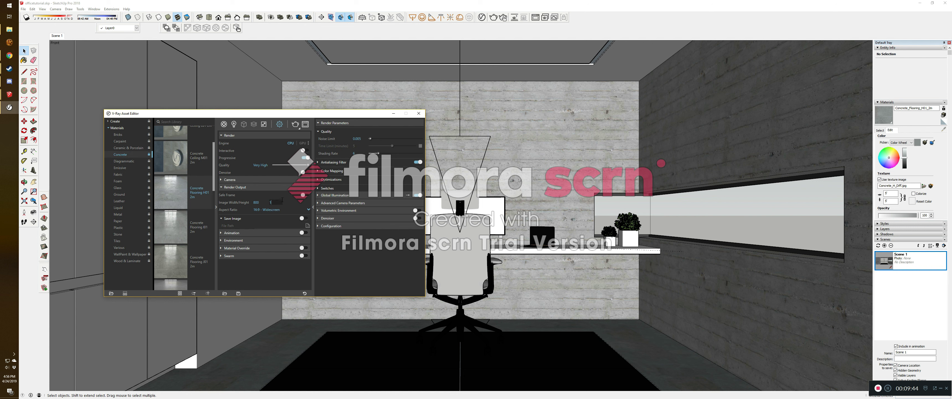
key(Return)
Step: Check the render camera settings and start the high-quality render of the office
click(230, 180)
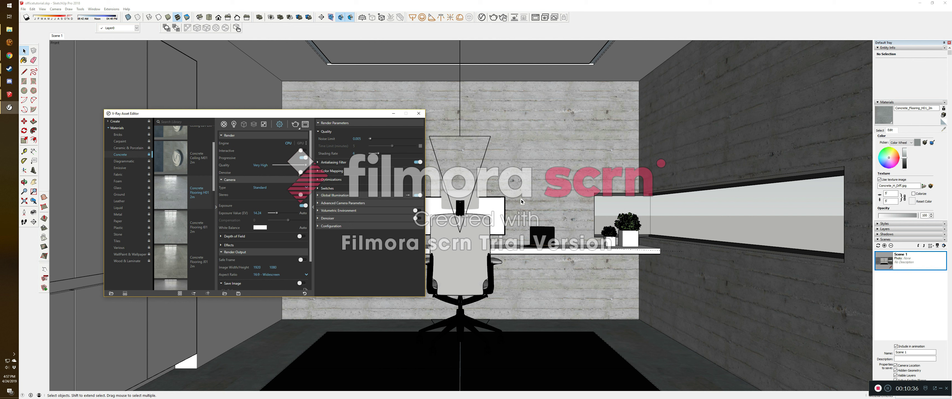
click(223, 180)
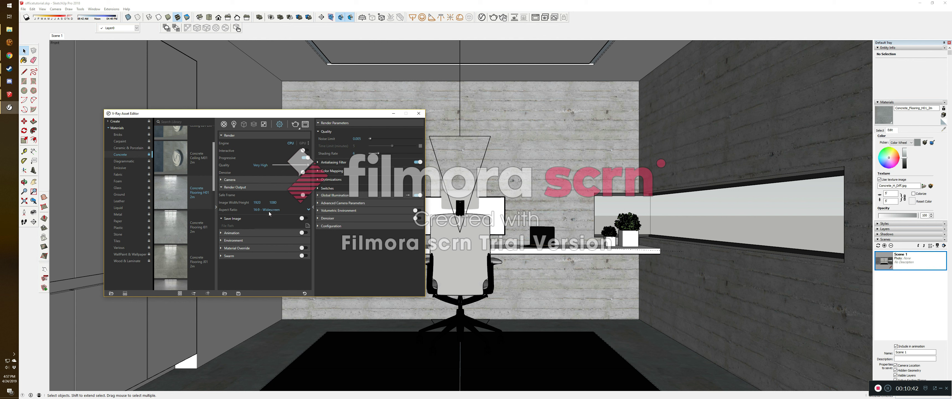
click(493, 19)
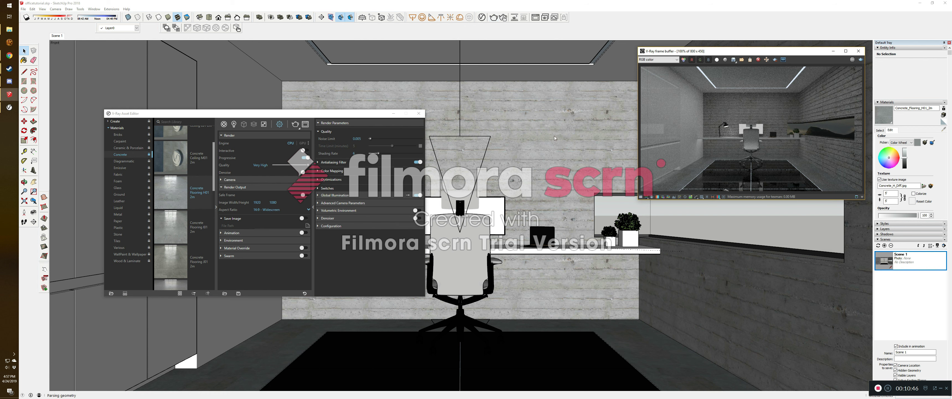